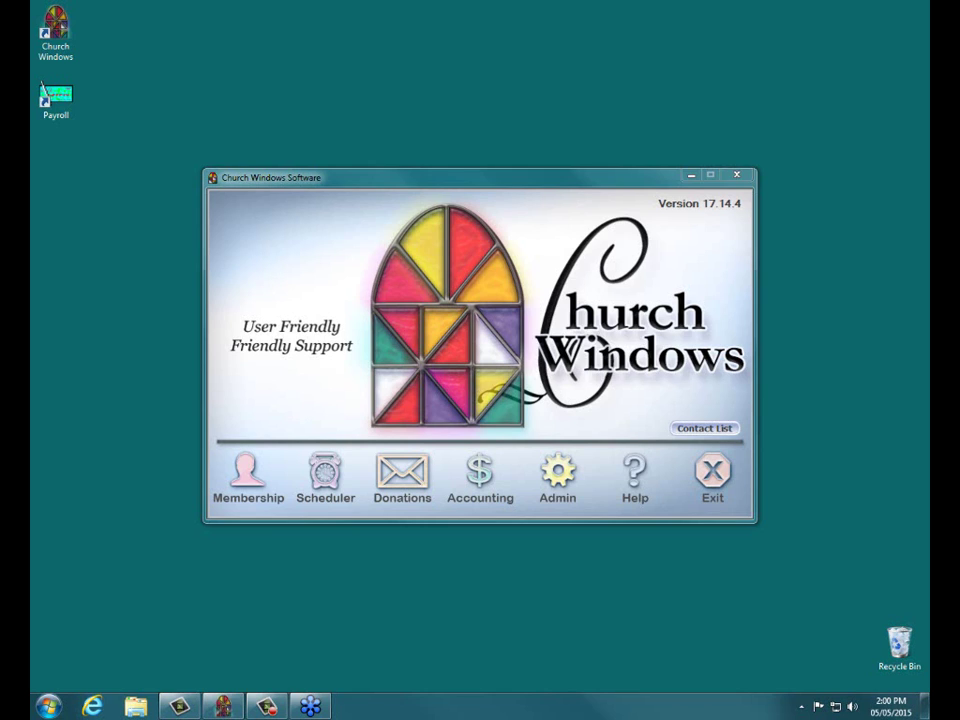
# Switch to Internet Explorer, examine the current updates download page on the Church Windows website, and close the browser
pyautogui.click(89, 706)
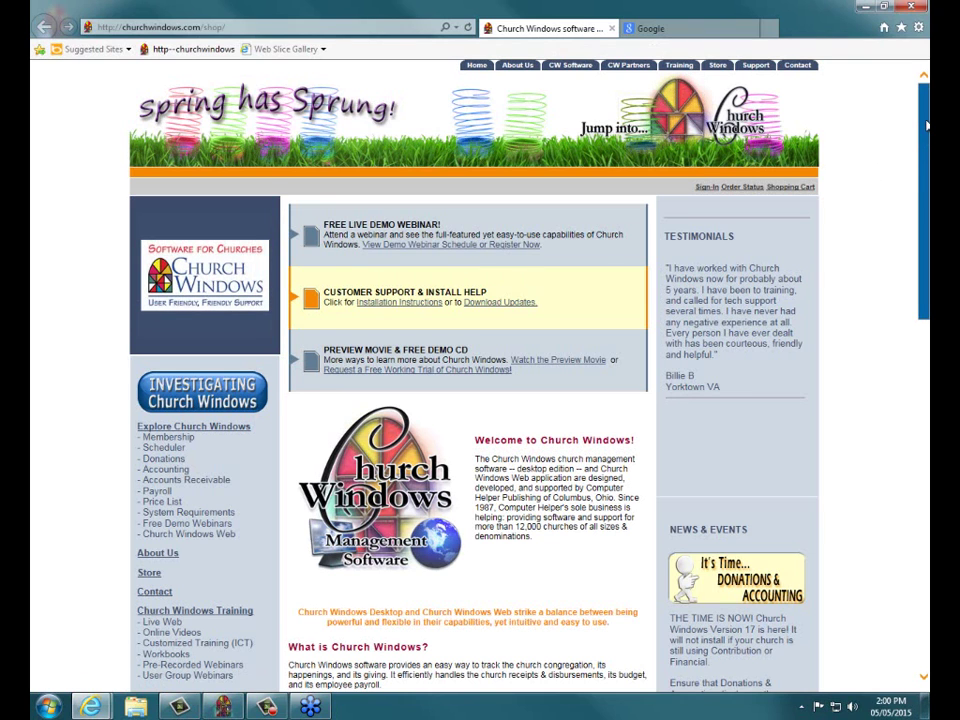
pyautogui.scroll(-4, 916, 143)
pyautogui.scroll(-1, 475, 375)
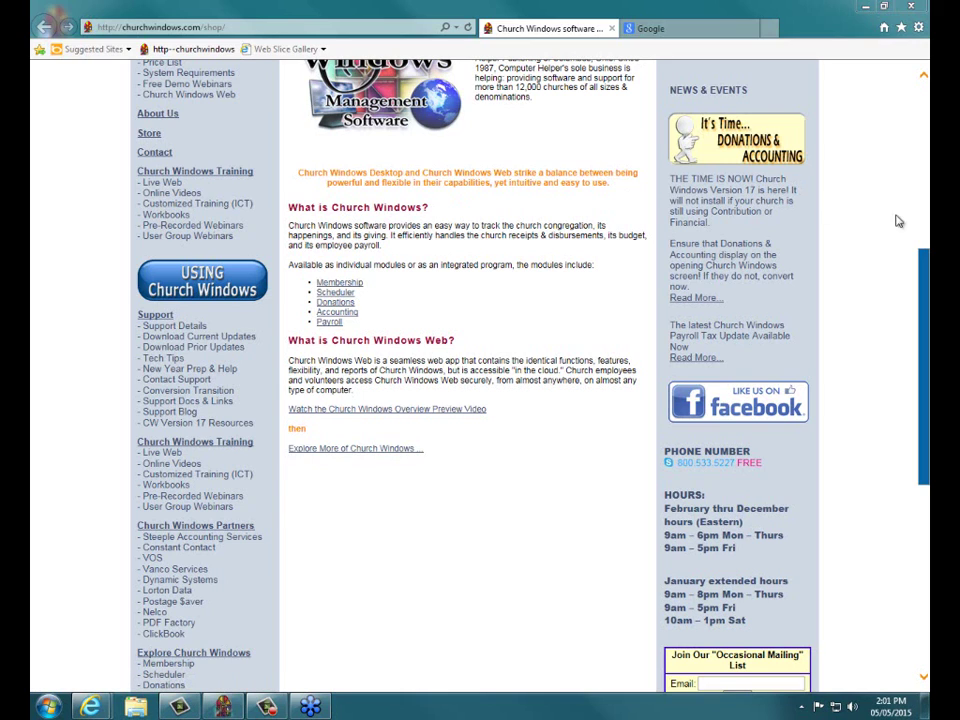
pyautogui.click(191, 338)
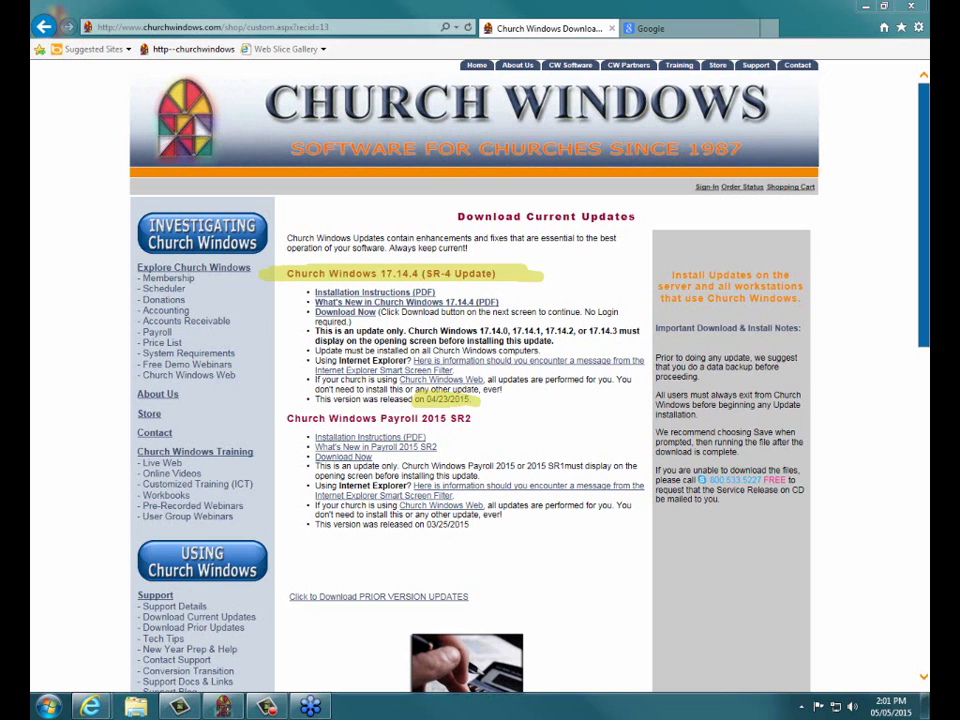
pyautogui.click(912, 10)
pyautogui.click(394, 357)
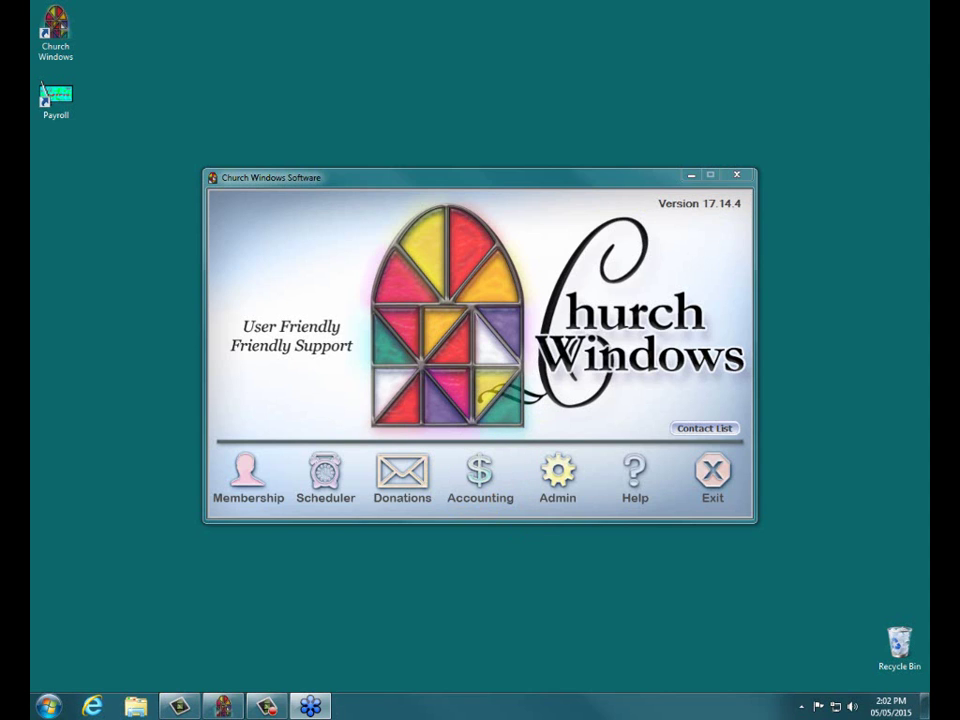
# Open the Treasurer's Report options in the Church Windows Accounting module
pyautogui.click(466, 483)
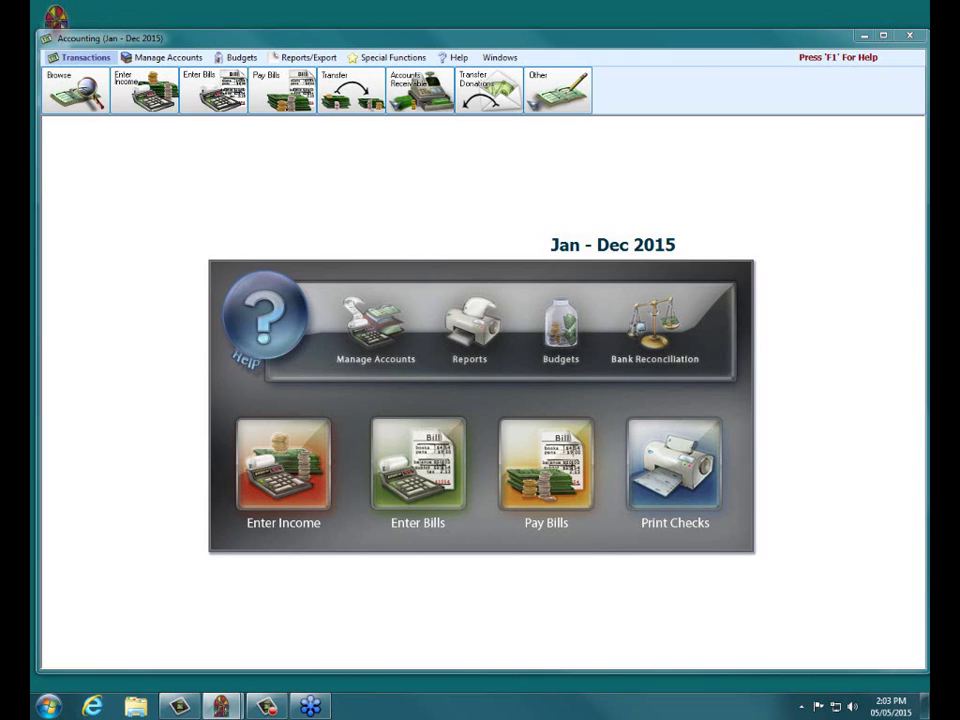
pyautogui.click(320, 59)
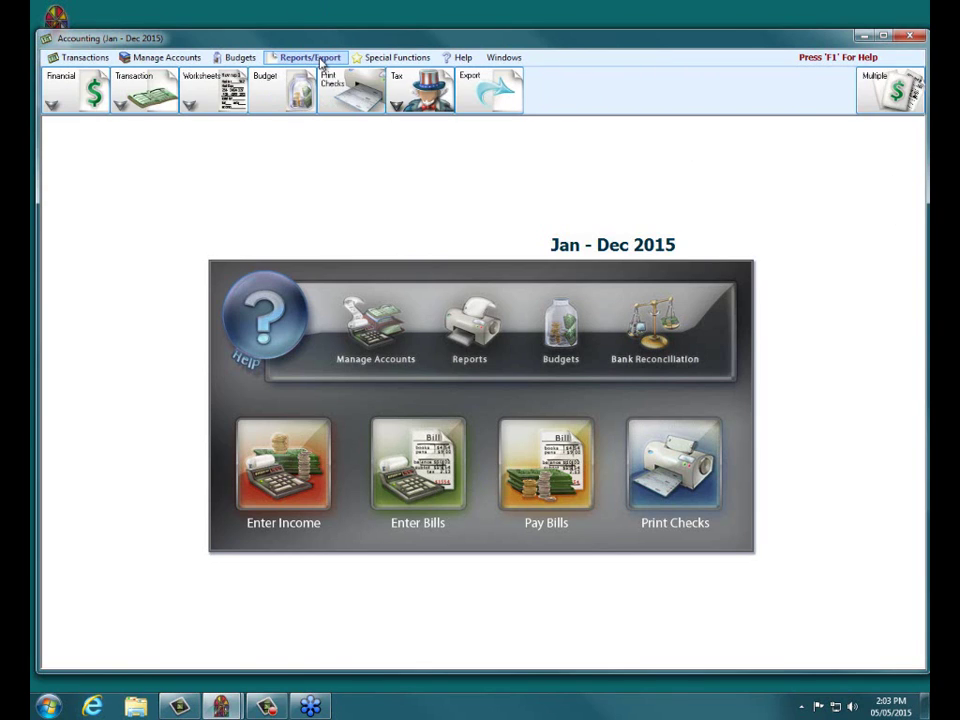
pyautogui.click(45, 70)
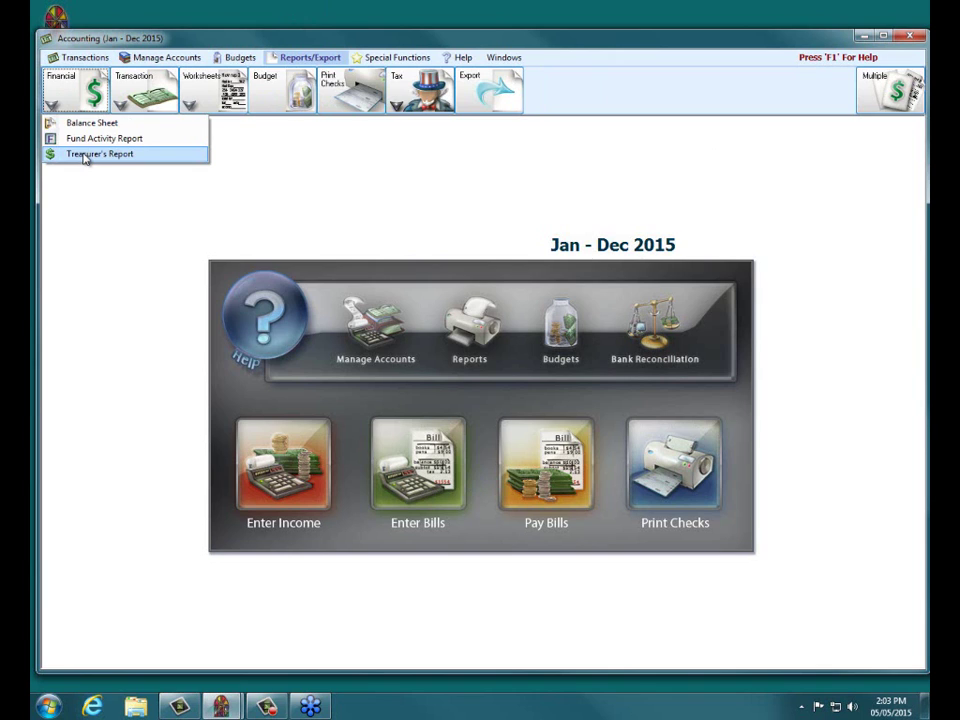
pyautogui.click(85, 156)
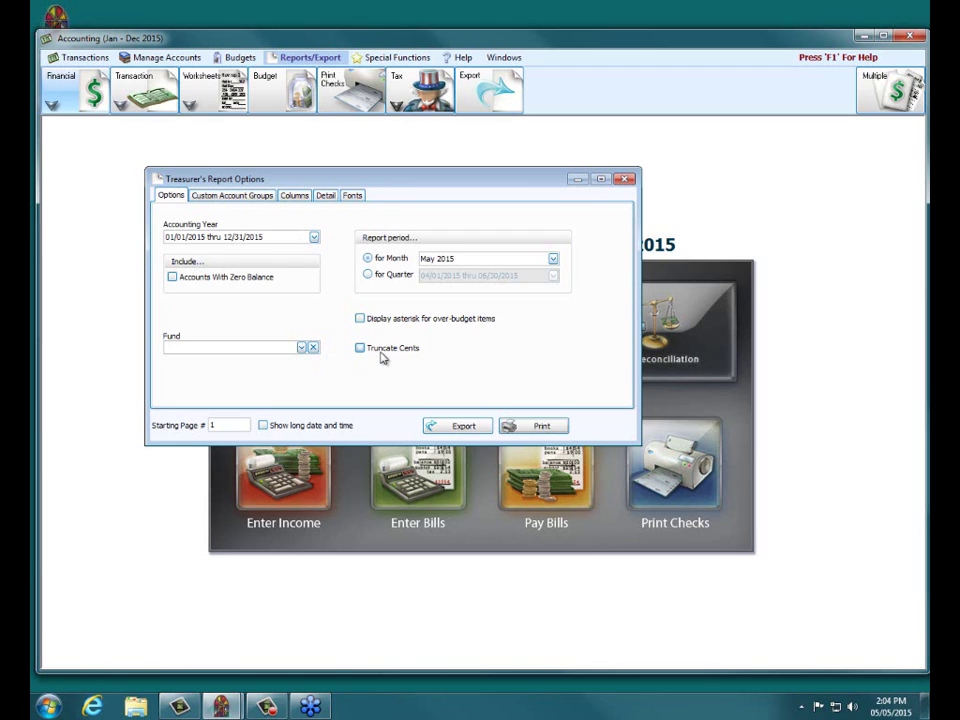
# Limit the Treasurer's Report to fund 3.40.100 - Memorial Fund Balance and display its column choices
pyautogui.click(302, 348)
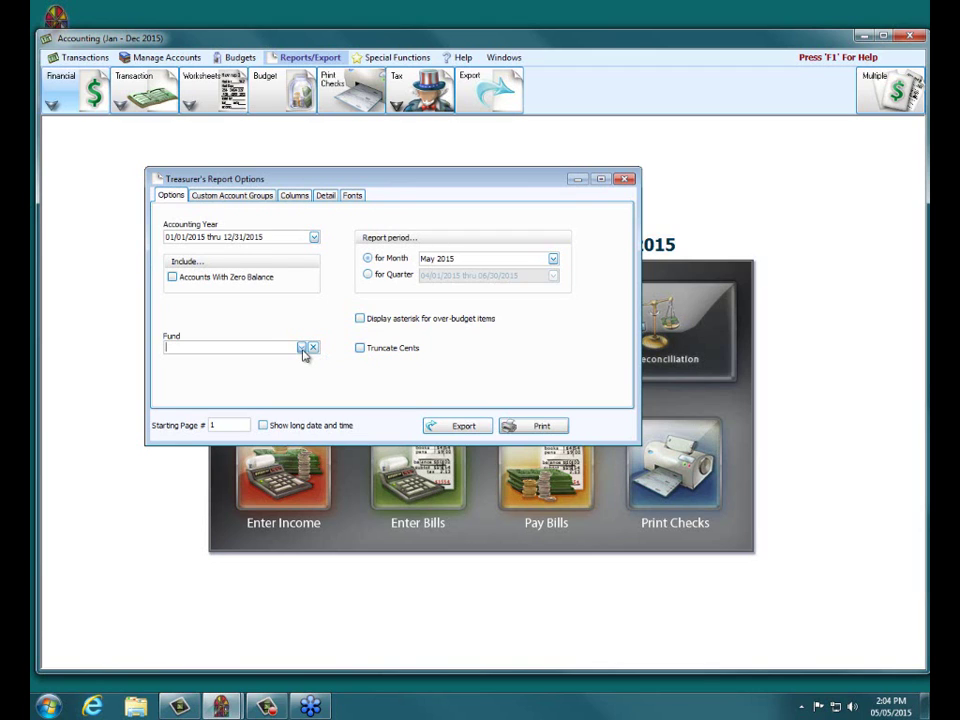
pyautogui.click(346, 216)
pyautogui.click(294, 196)
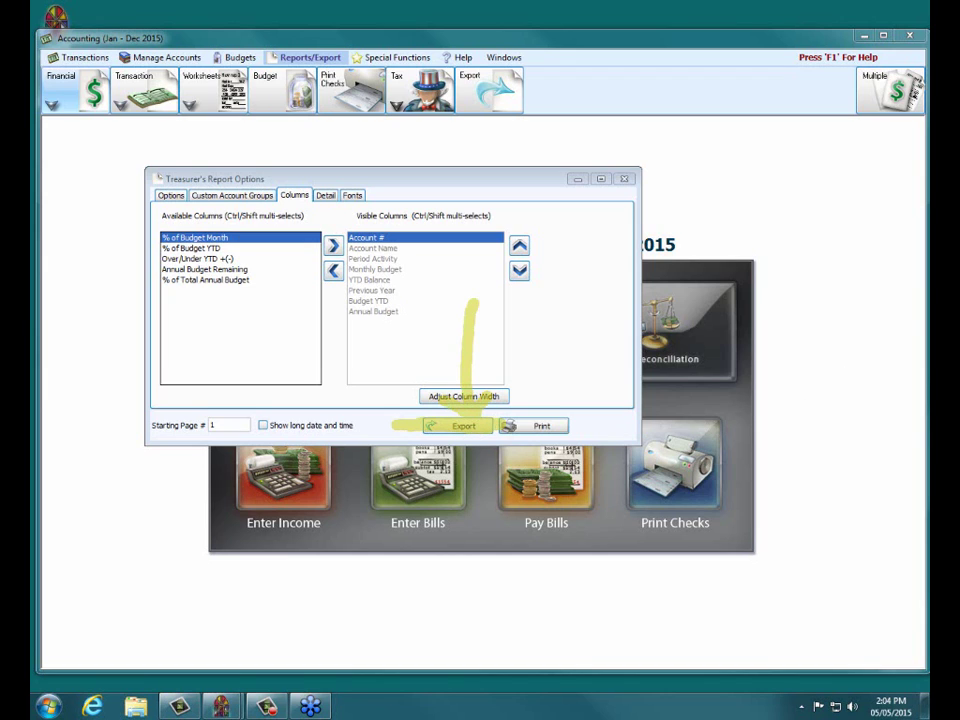
# Export the report with default PDF options as "Treasurer^s Report as of May 2015 for Memorial Fund" in Documents, and check the opened file
pyautogui.click(451, 426)
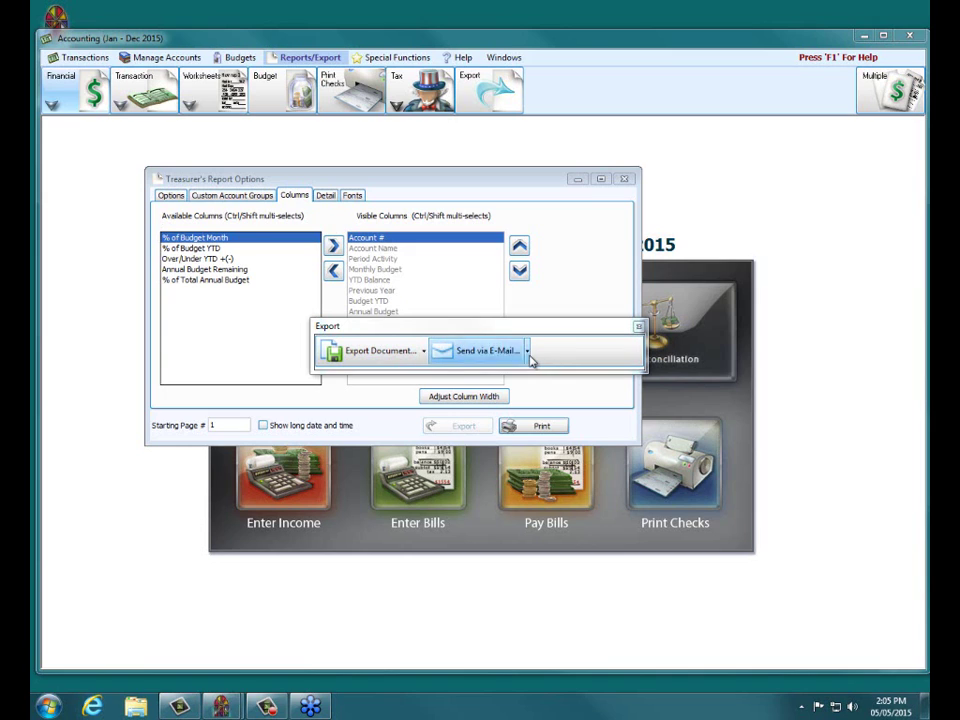
pyautogui.click(425, 355)
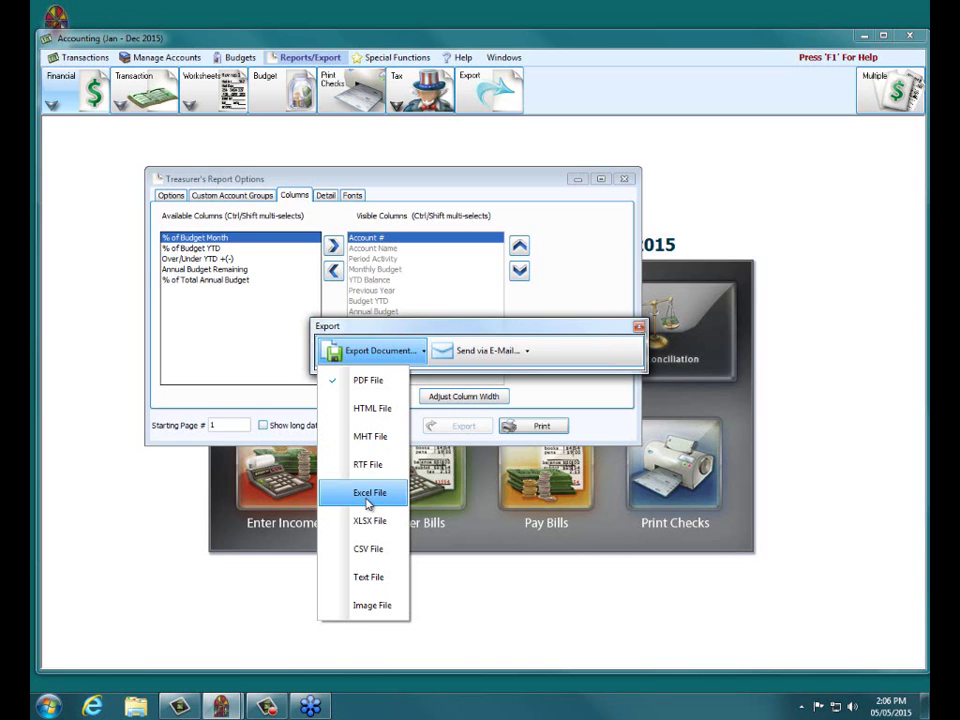
pyautogui.click(377, 388)
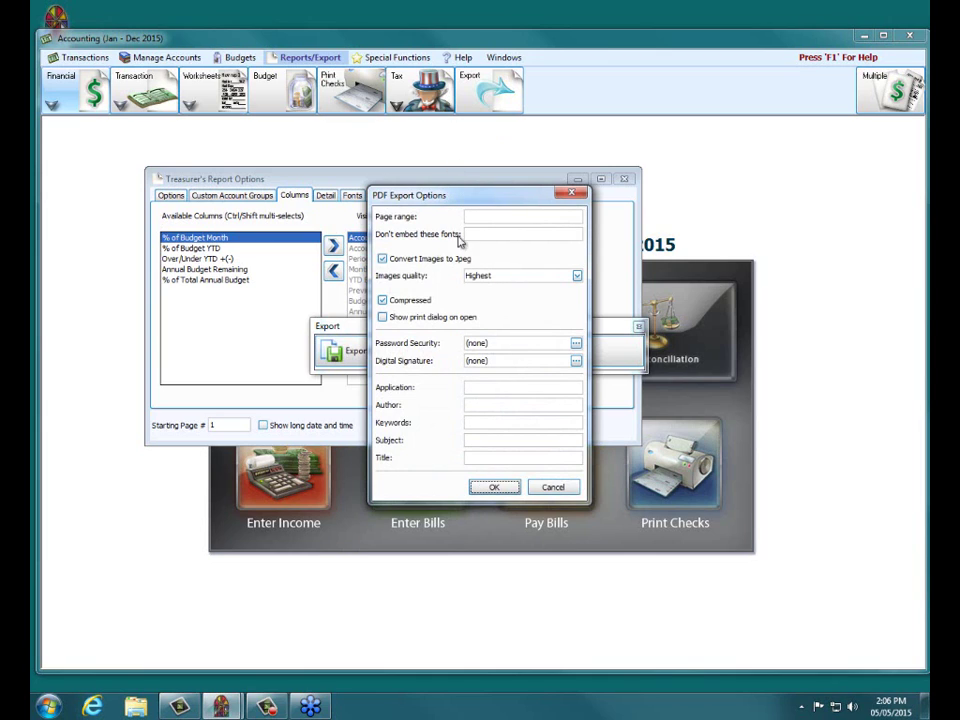
pyautogui.click(495, 487)
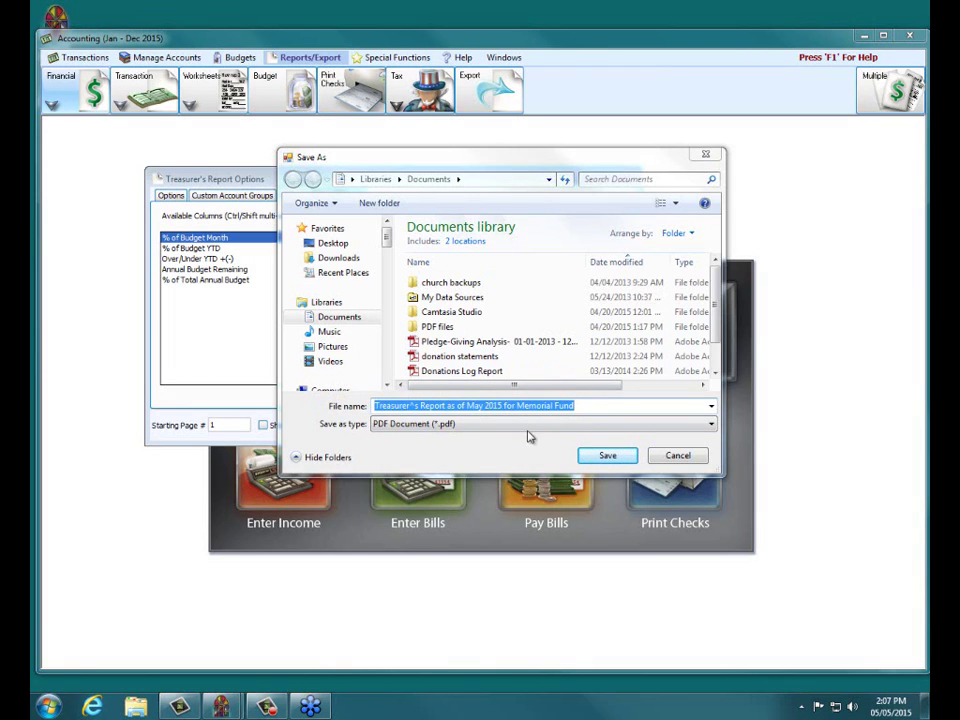
pyautogui.click(590, 453)
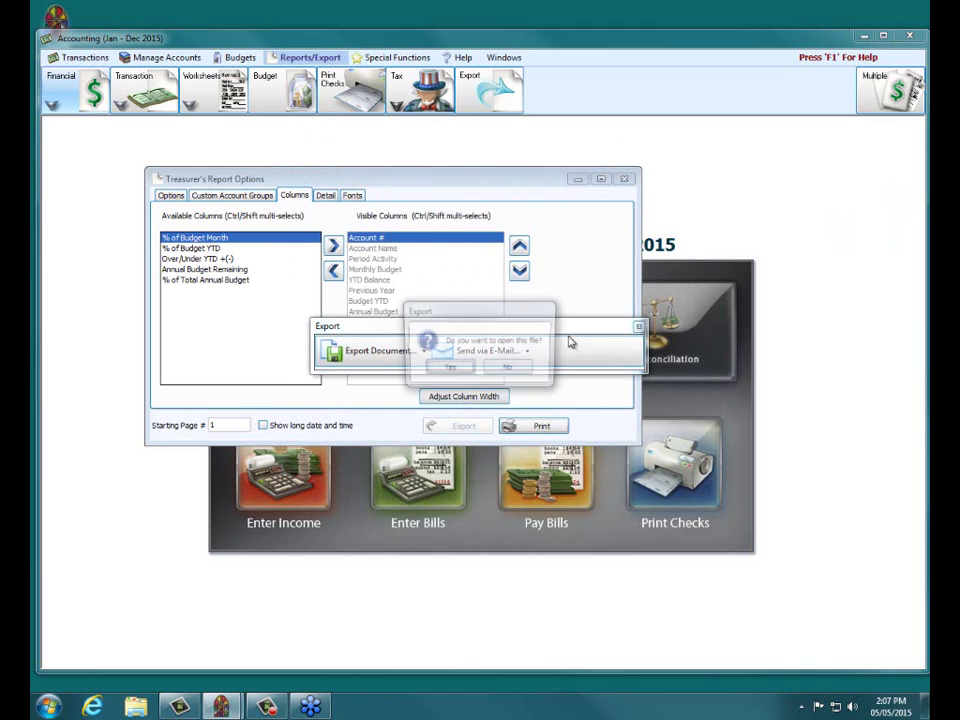
pyautogui.click(449, 369)
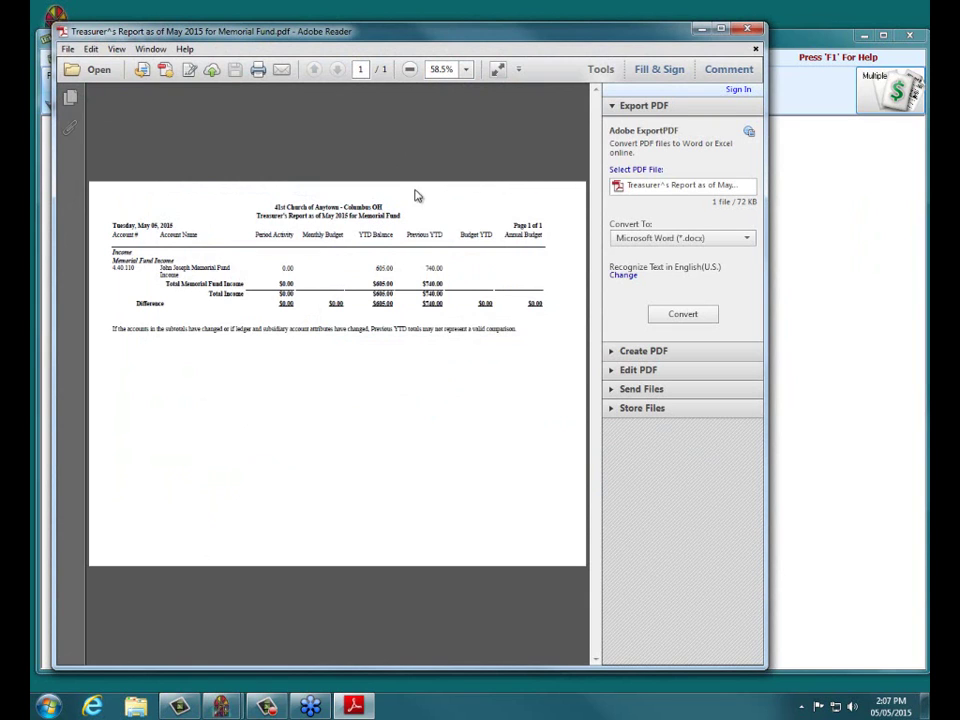
pyautogui.click(747, 29)
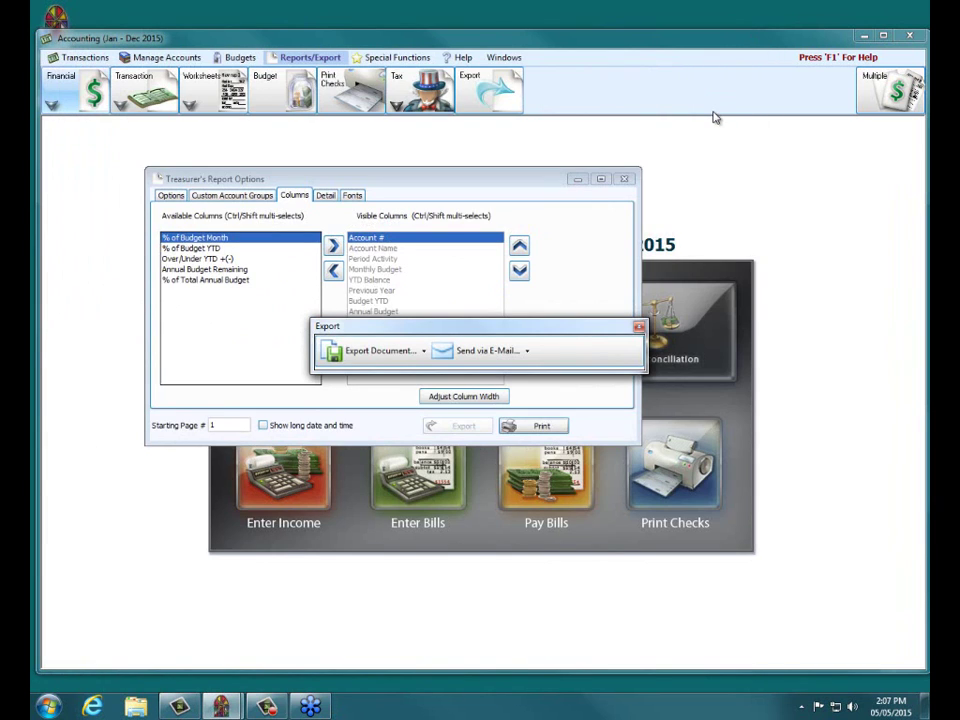
pyautogui.click(639, 327)
# Clear the Memorial Fund selection from the Treasurer's Report options
pyautogui.click(158, 179)
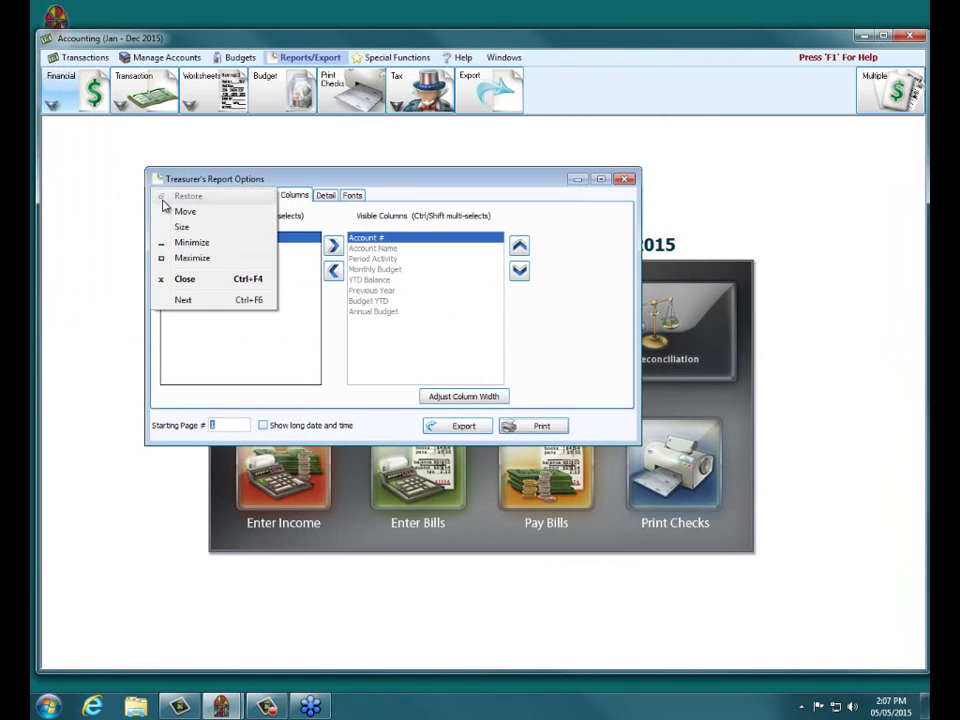
pyautogui.click(163, 194)
pyautogui.click(165, 195)
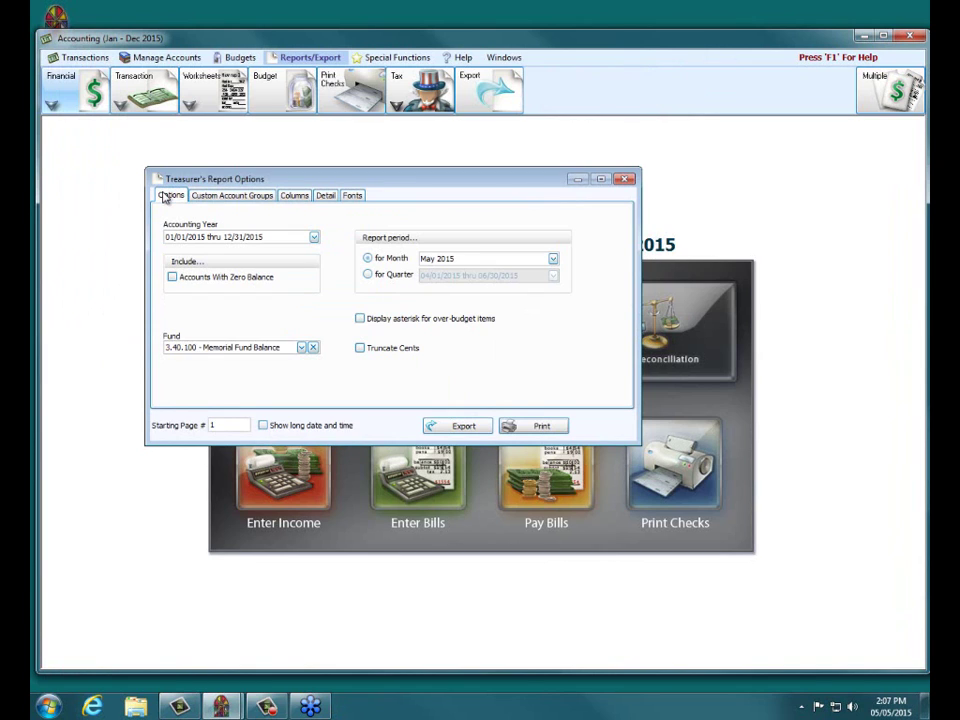
pyautogui.click(313, 348)
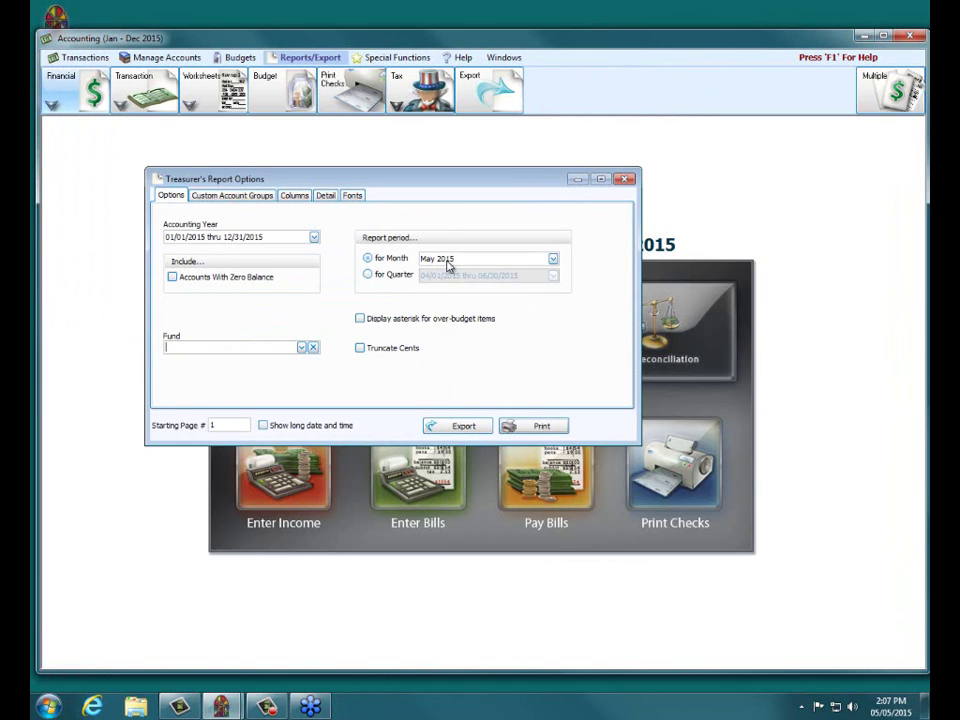
# Generate the print preview of the Treasurer's Report for May 2015 with the existing columns
pyautogui.click(295, 195)
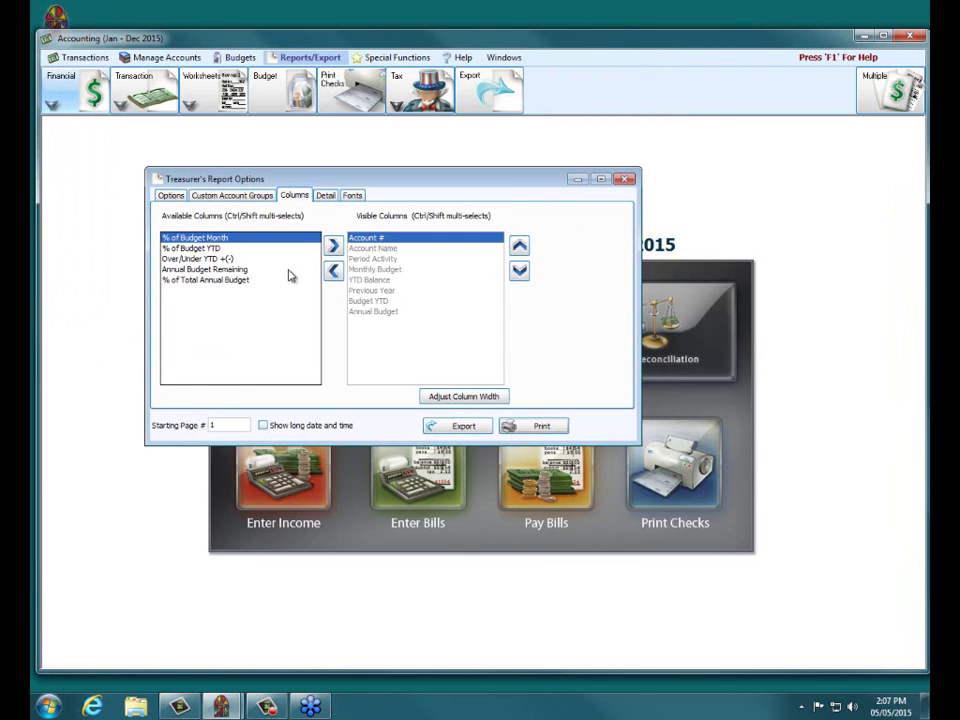
pyautogui.click(559, 426)
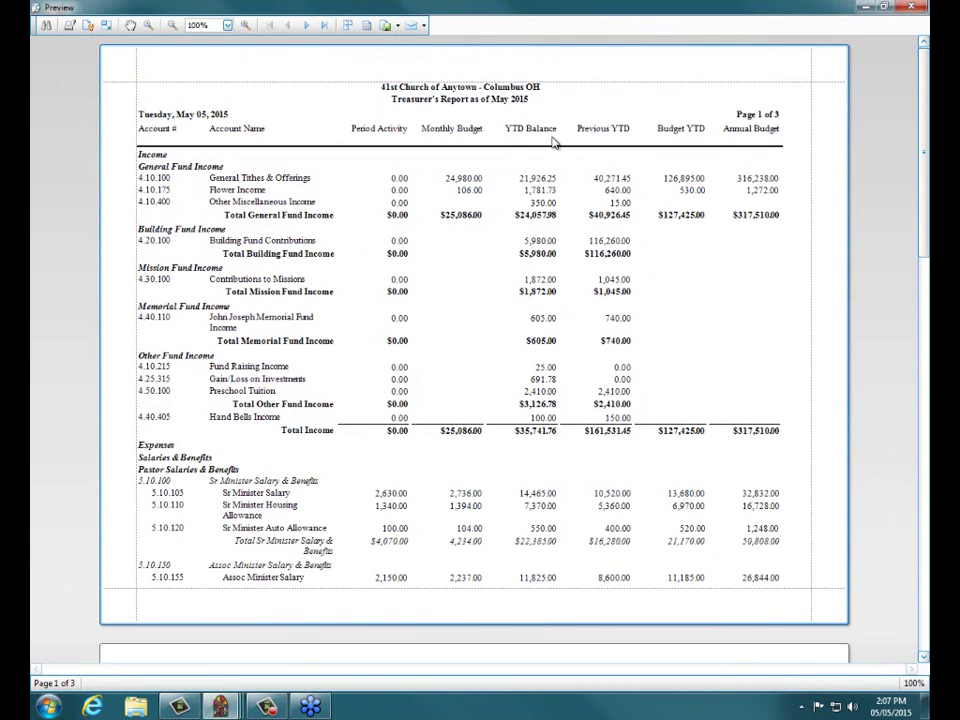
pyautogui.moveTo(921, 215)
pyautogui.mouseDown()
pyautogui.moveTo(921, 445)
pyautogui.moveTo(926, 191)
pyautogui.mouseUp()
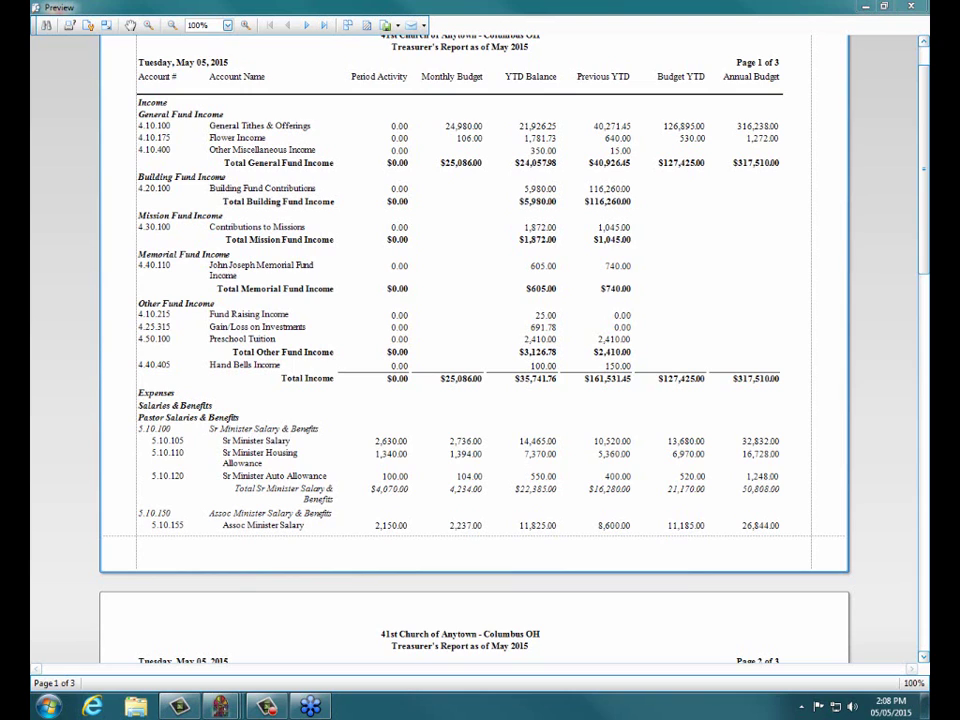
# Set up an Excel document export of the previewed report in Single file mode, keeping the other default options
pyautogui.click(398, 25)
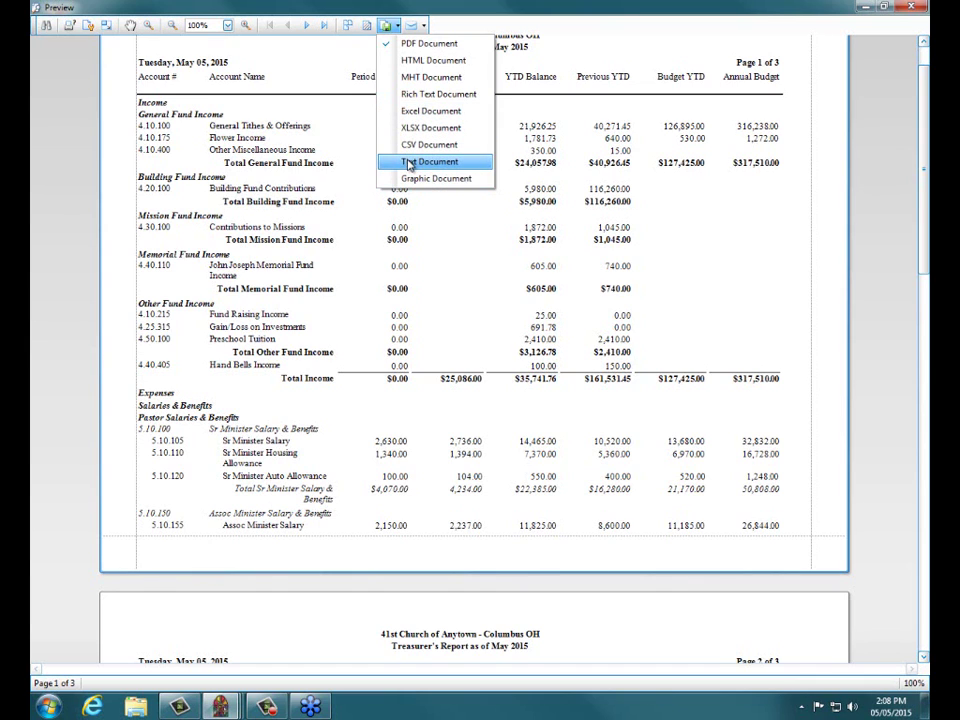
pyautogui.click(421, 113)
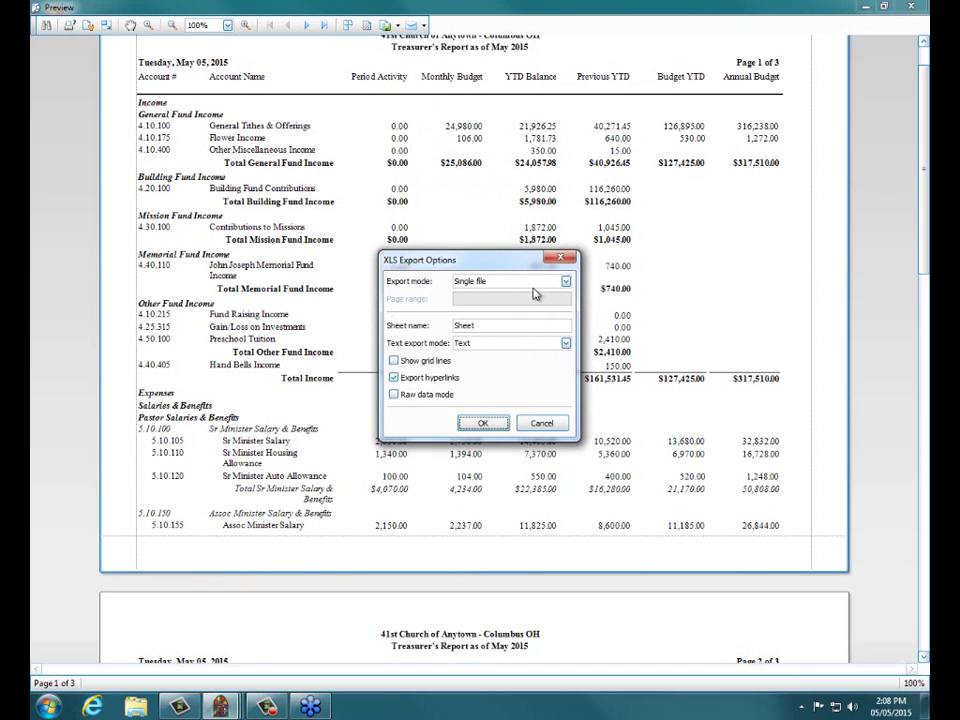
pyautogui.click(566, 283)
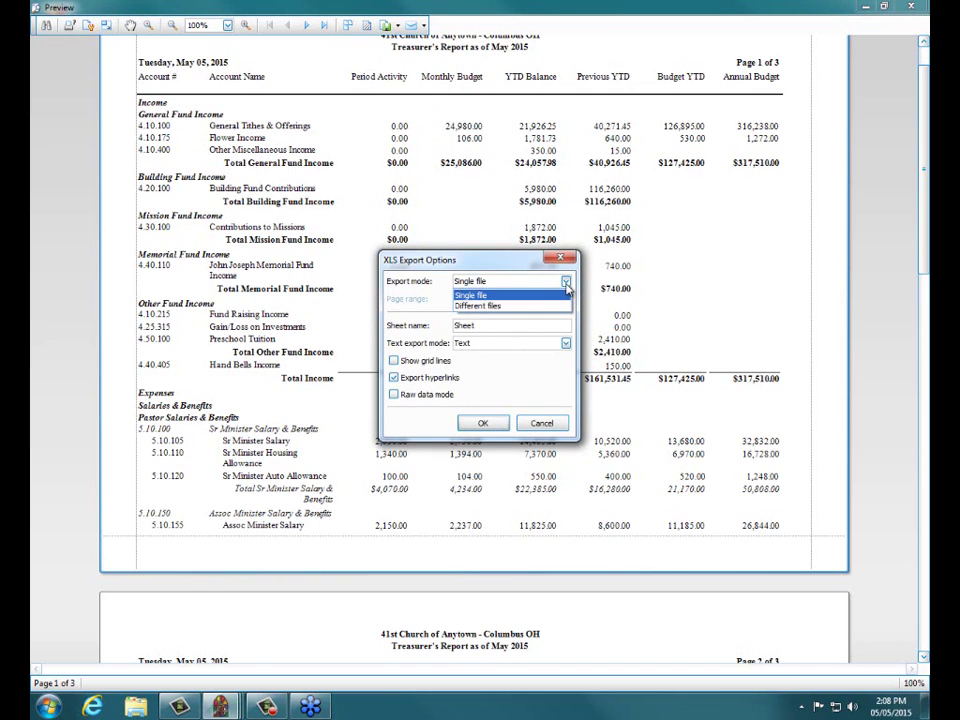
pyautogui.click(486, 272)
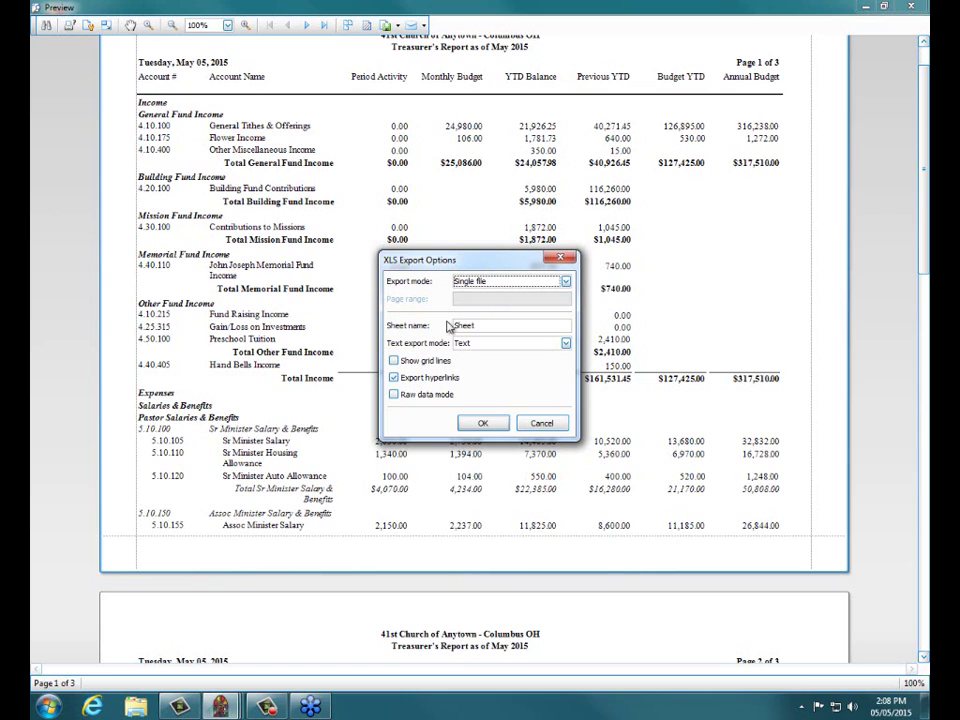
pyautogui.click(473, 423)
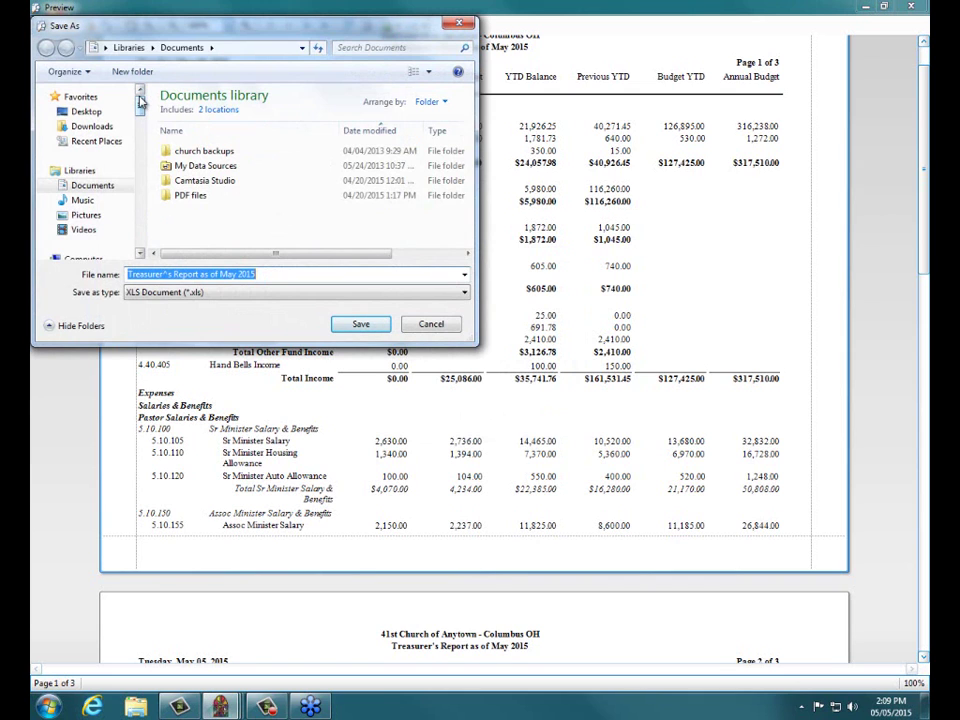
# Save the export as XLS file "Treasurer^s Report as of May 2015" in Documents, and check it in Excel before closing it
pyautogui.moveTo(117, 22); pyautogui.dragTo(318, 35)
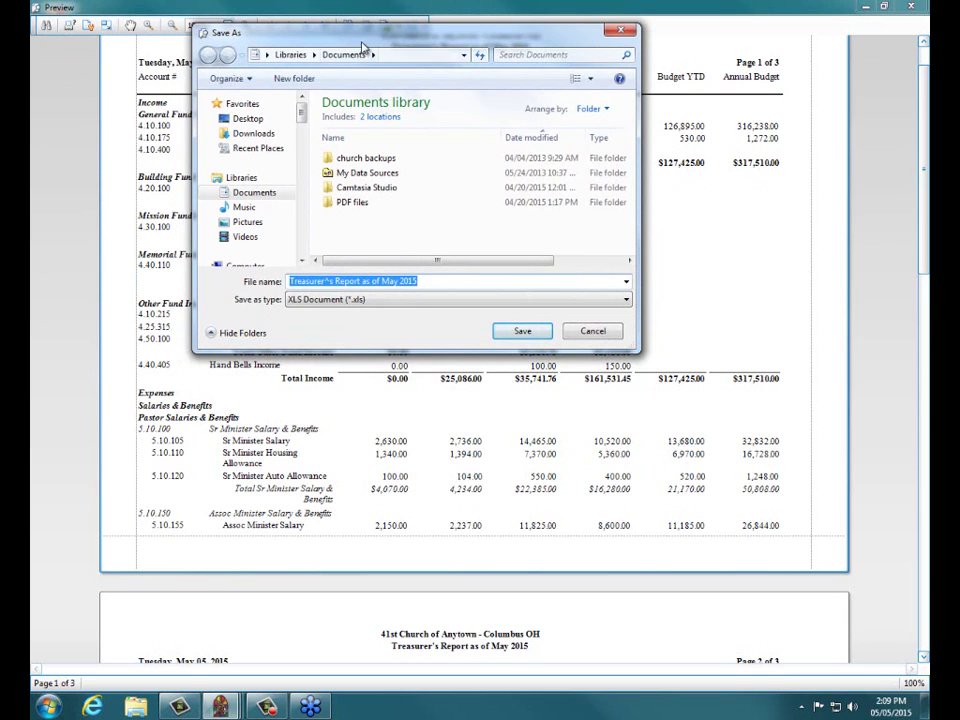
pyautogui.moveTo(362, 46); pyautogui.dragTo(294, 44)
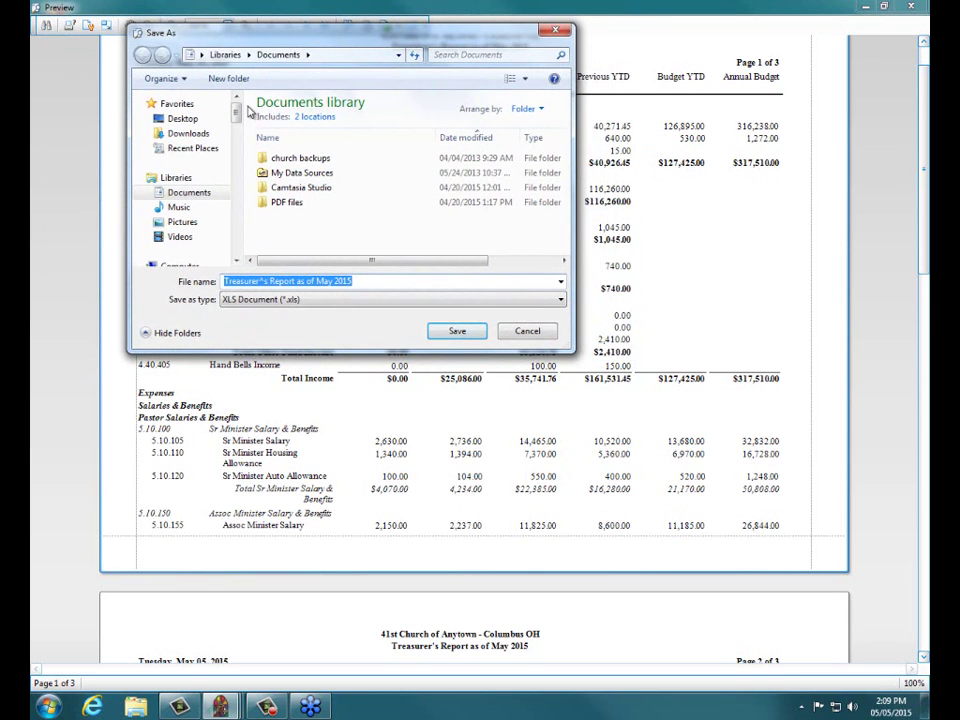
pyautogui.moveTo(239, 117); pyautogui.dragTo(239, 136)
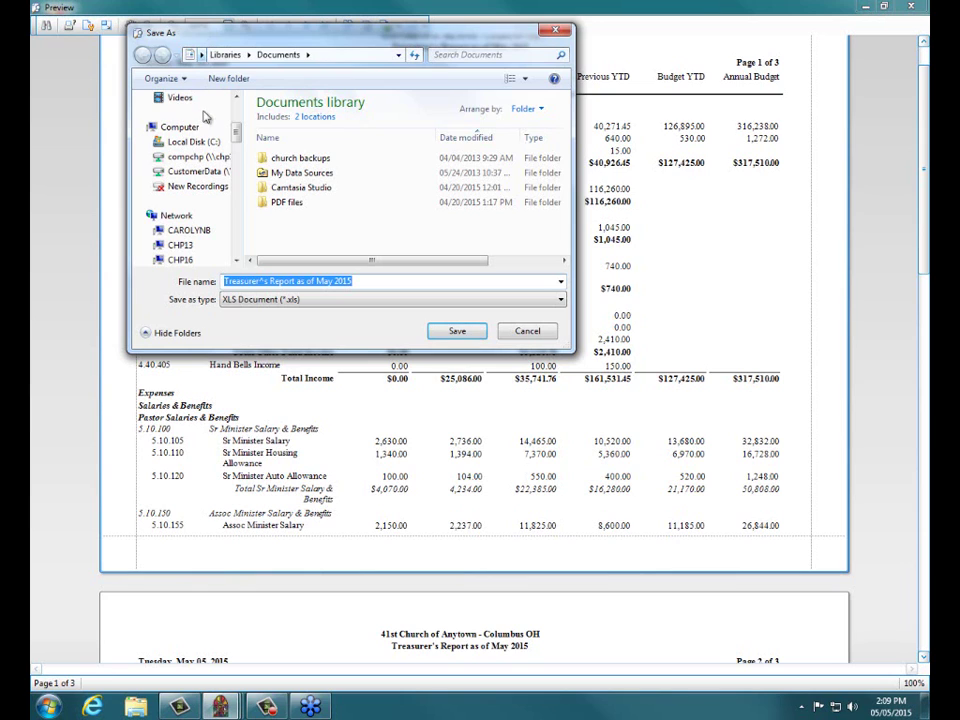
pyautogui.scroll(3, 238, 113)
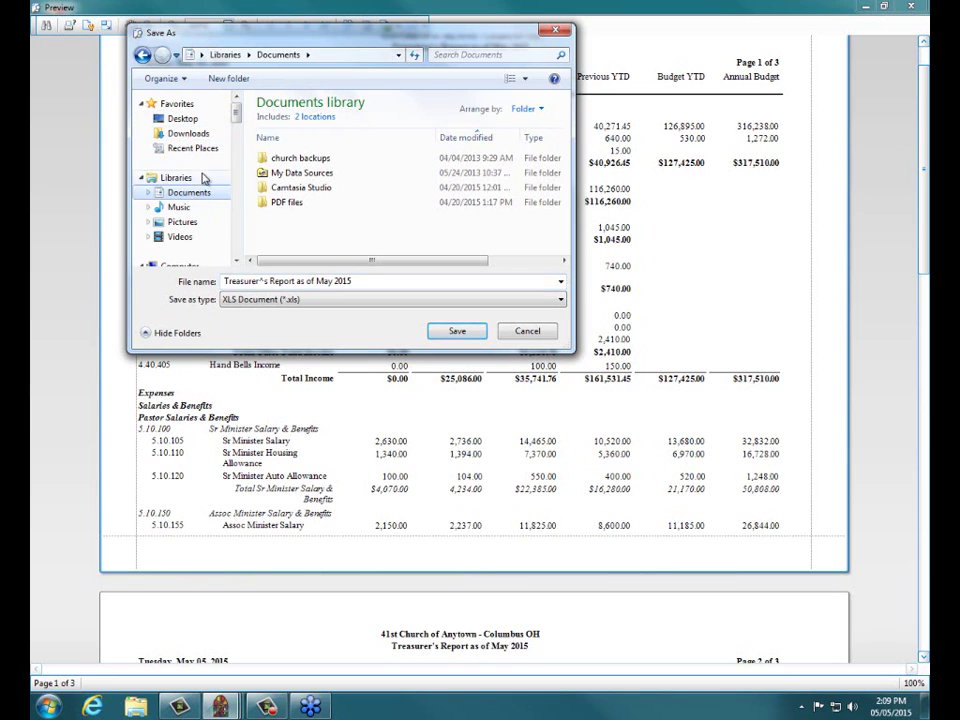
pyautogui.click(452, 330)
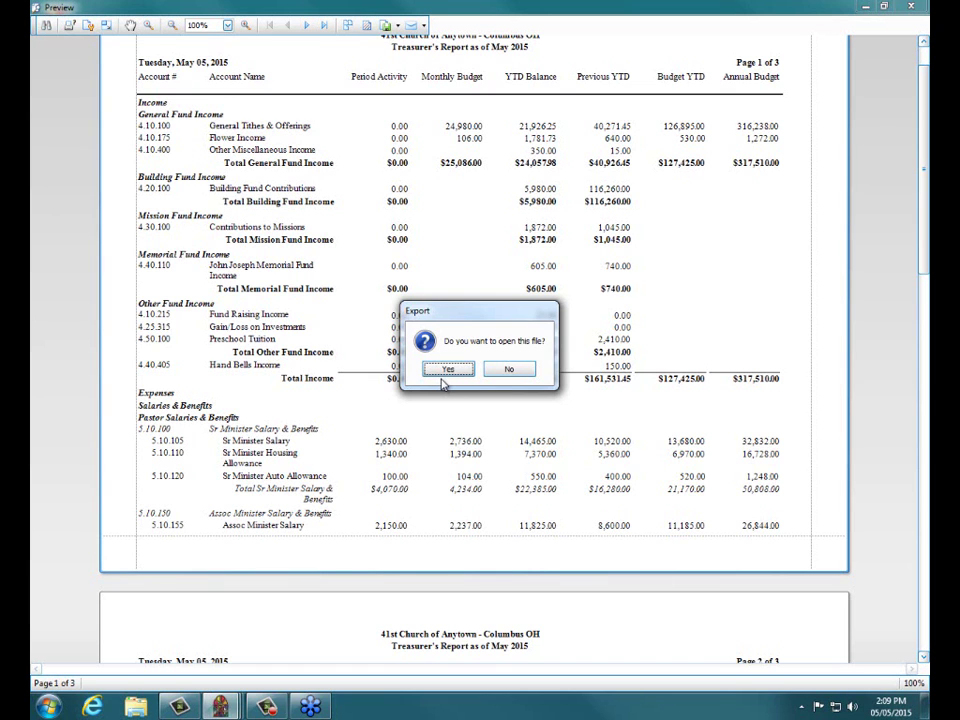
pyautogui.click(447, 370)
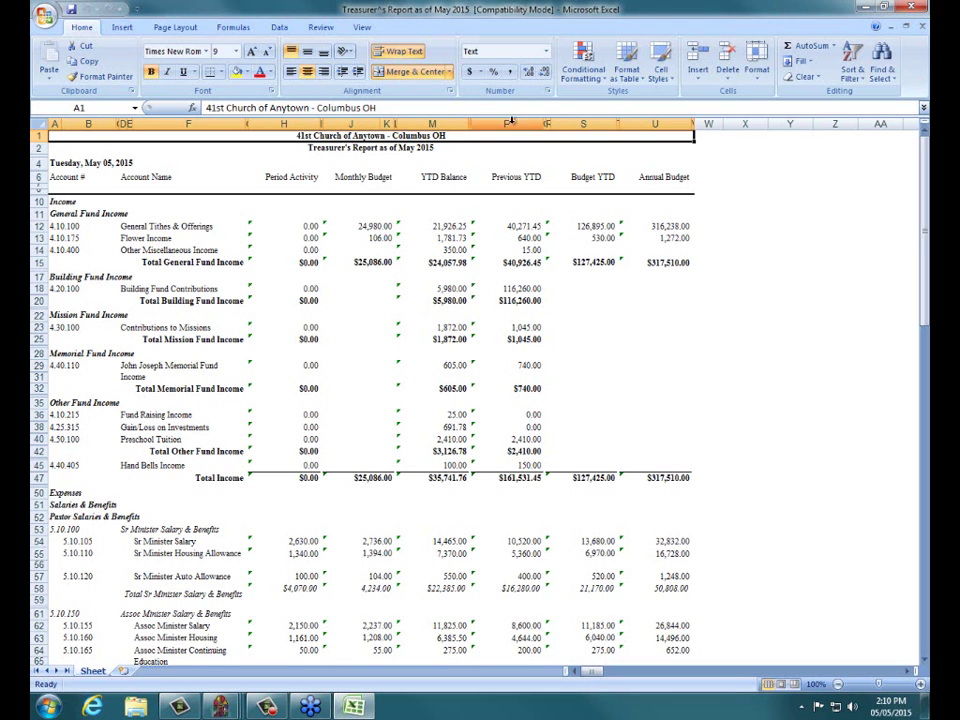
pyautogui.click(910, 7)
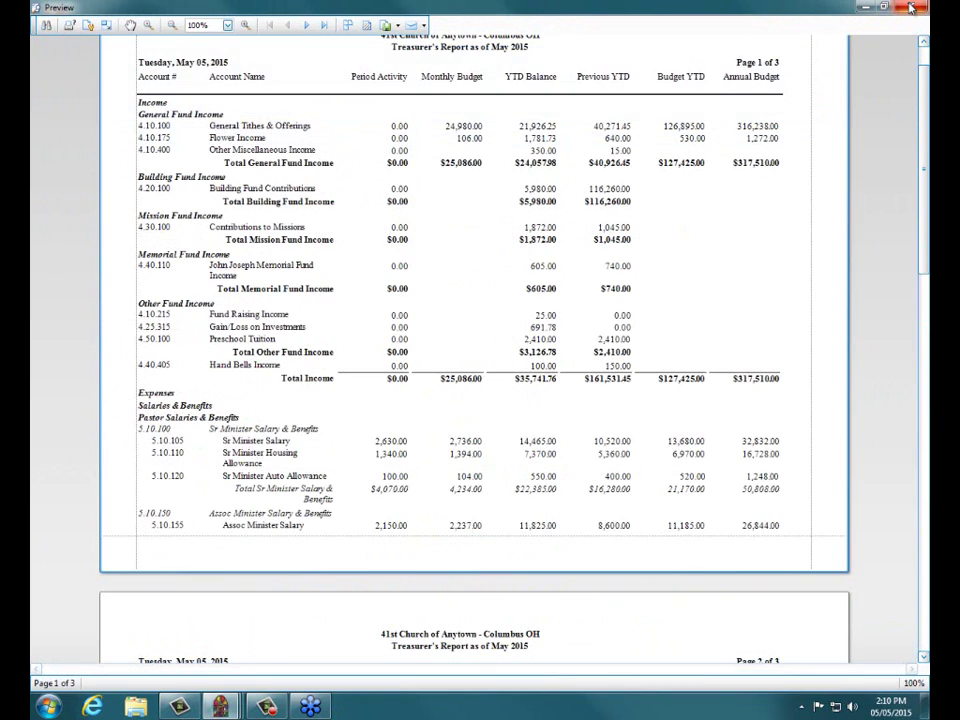
# Close the report preview and set up a text file export of the Treasurer's Report, keeping Windows-1252 encoding, Text mode and the TAB separator
pyautogui.click(910, 7)
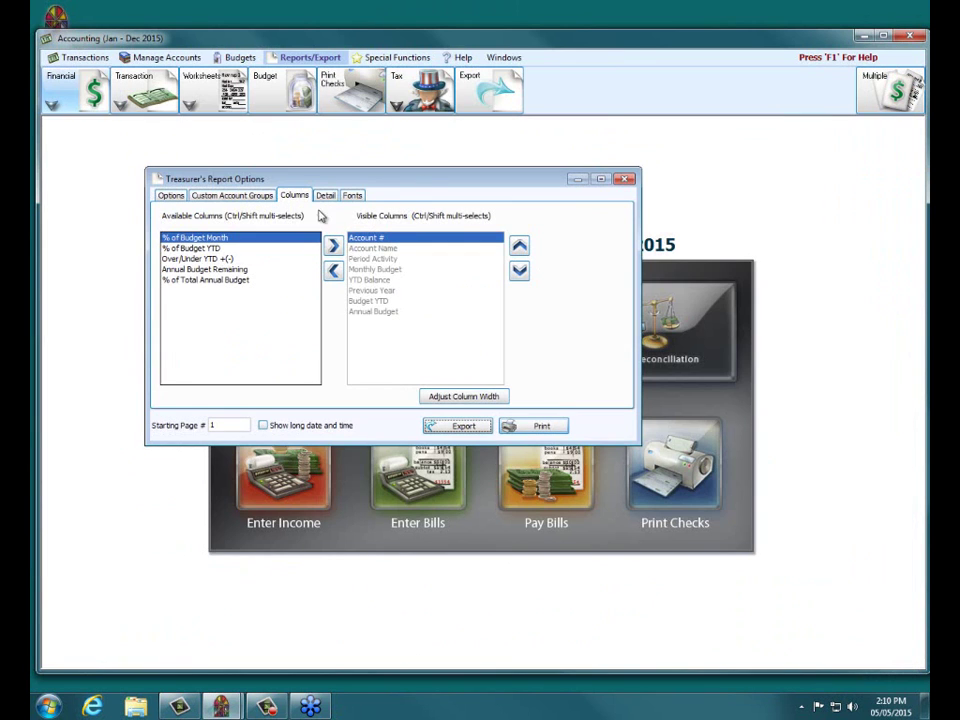
pyautogui.click(472, 427)
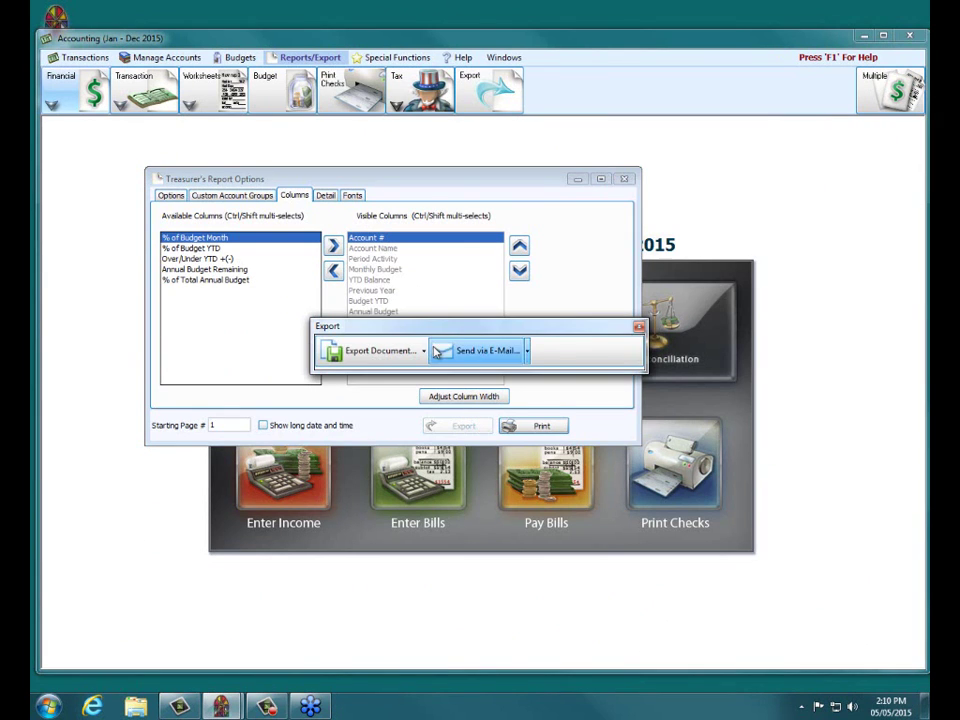
pyautogui.click(426, 352)
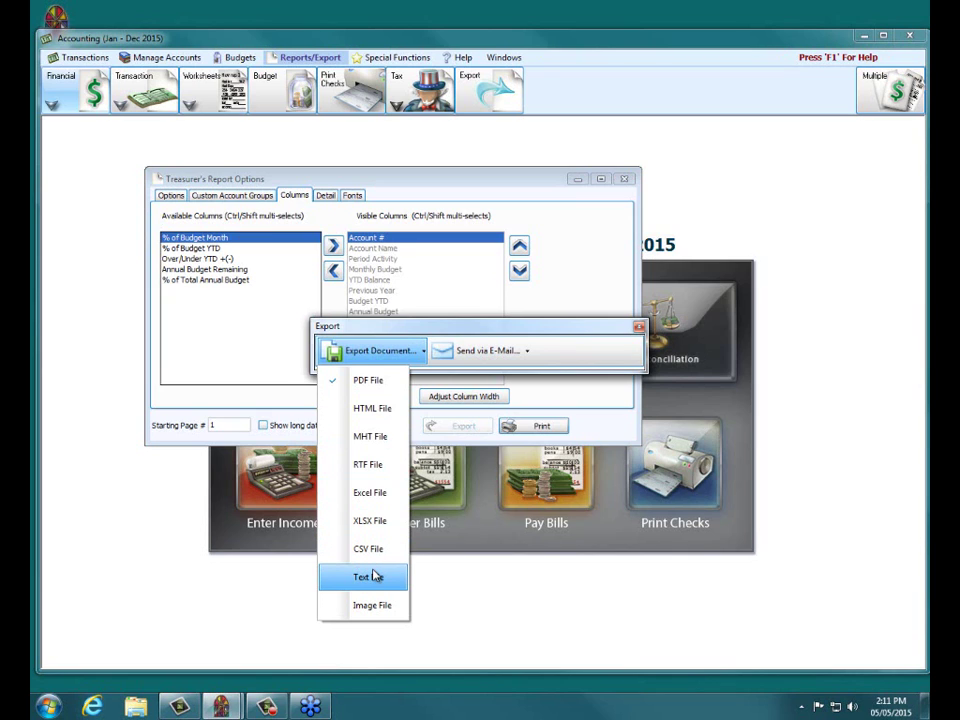
pyautogui.click(372, 577)
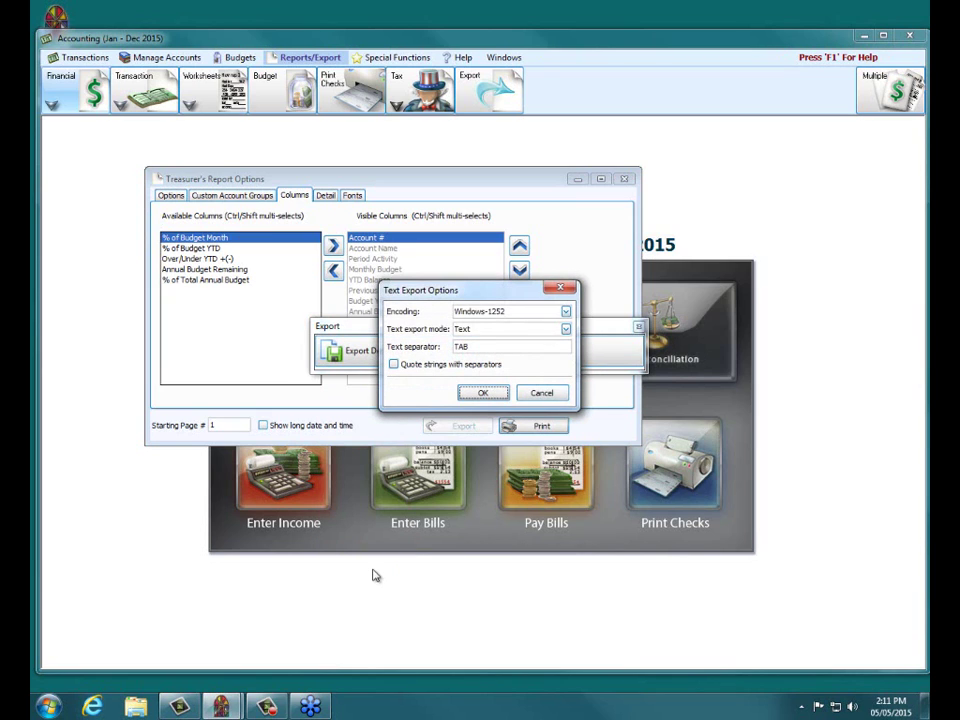
pyautogui.click(479, 395)
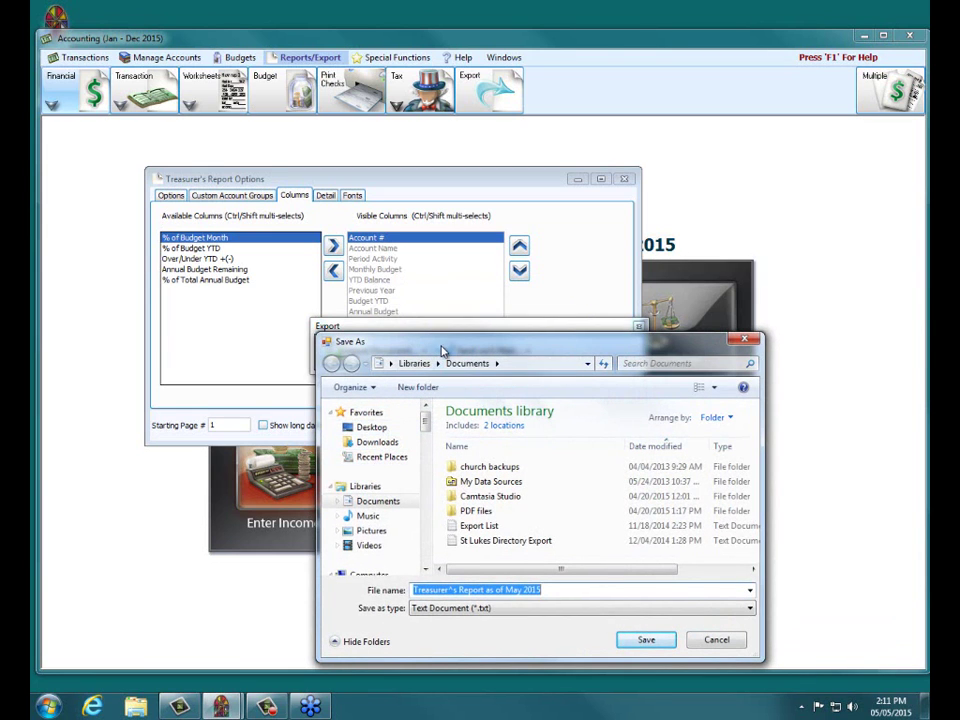
# Save the export as text document "Treasurer^s Report as of May 2015" in Documents without opening it, and close the Export window
pyautogui.moveTo(441, 352); pyautogui.dragTo(390, 226)
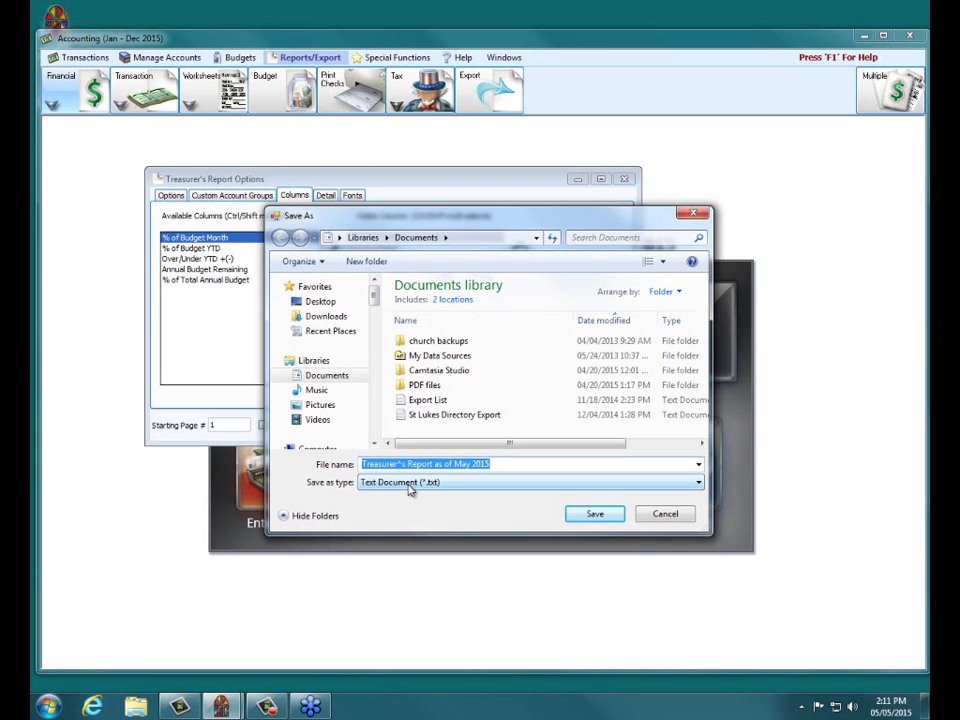
pyautogui.click(595, 515)
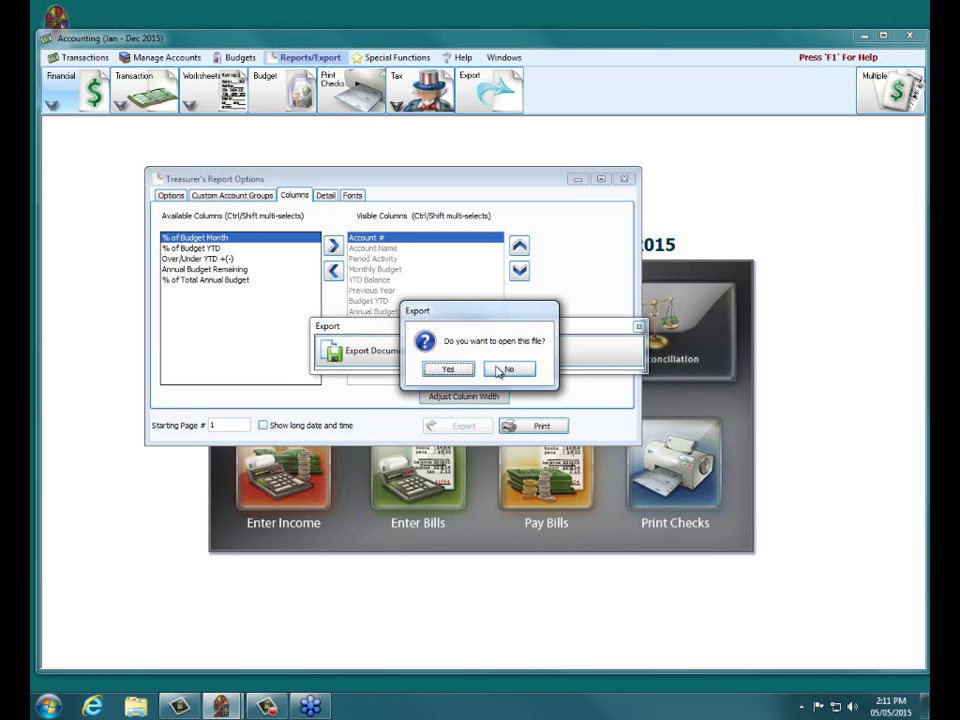
pyautogui.click(501, 369)
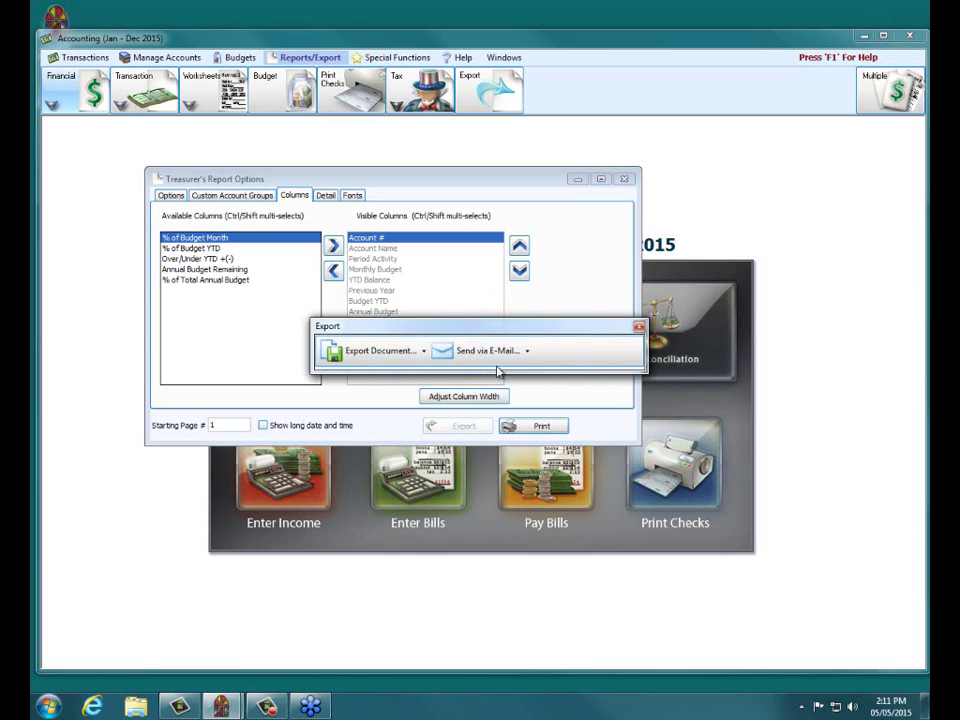
pyautogui.click(639, 328)
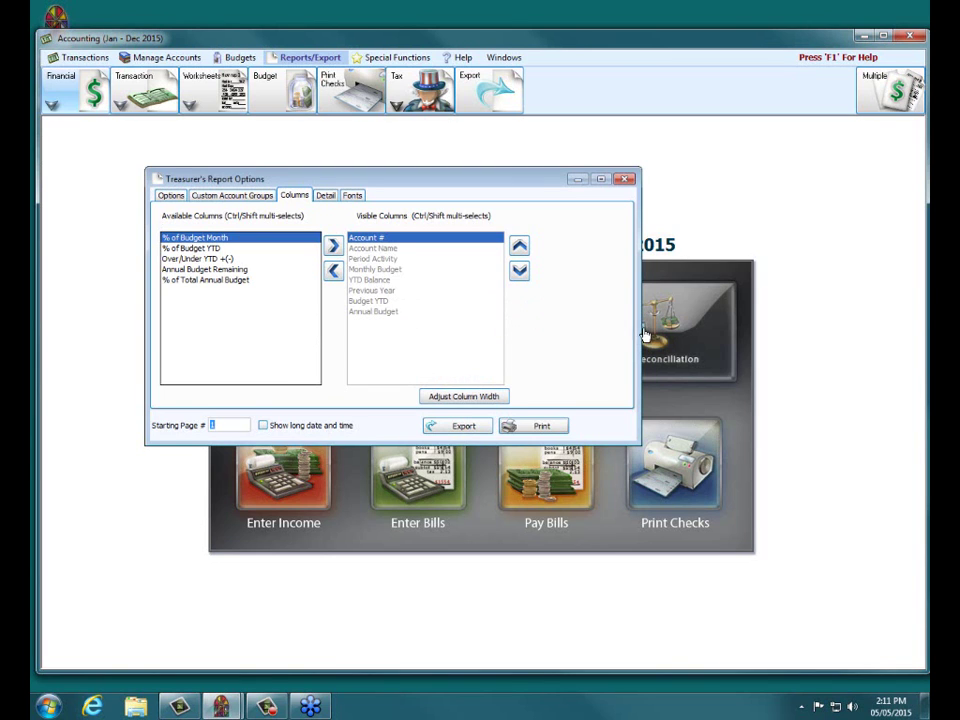
# Start Microsoft Excel 2007 and open the text file "Treasurer^s Report as of May 2015" from Documents, with the file type set to Text Files
pyautogui.click(47, 707)
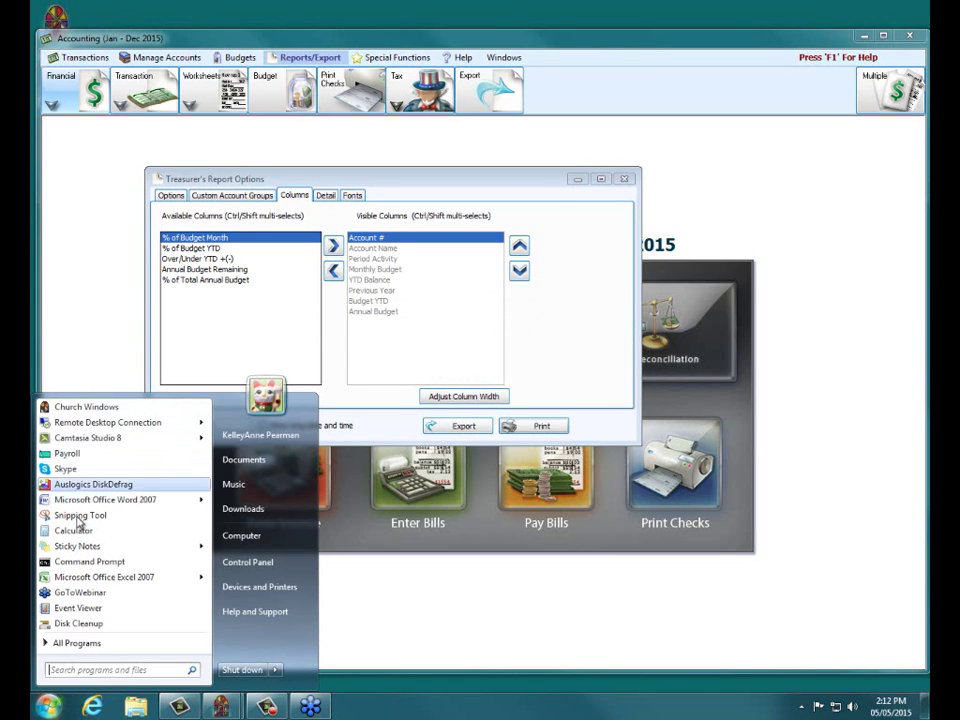
pyautogui.click(92, 578)
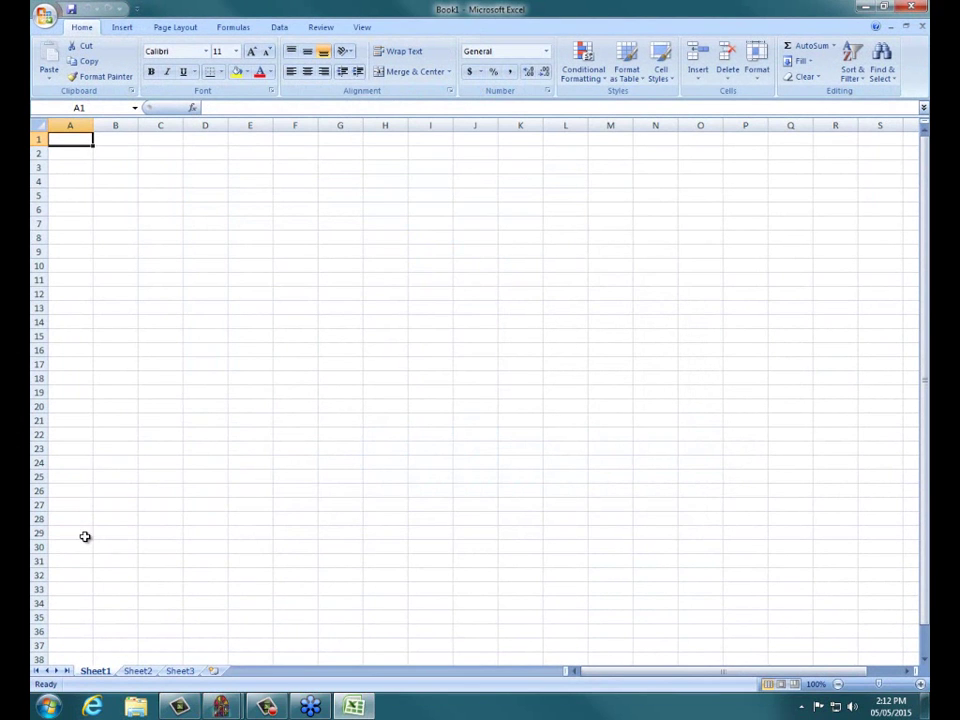
pyautogui.click(48, 18)
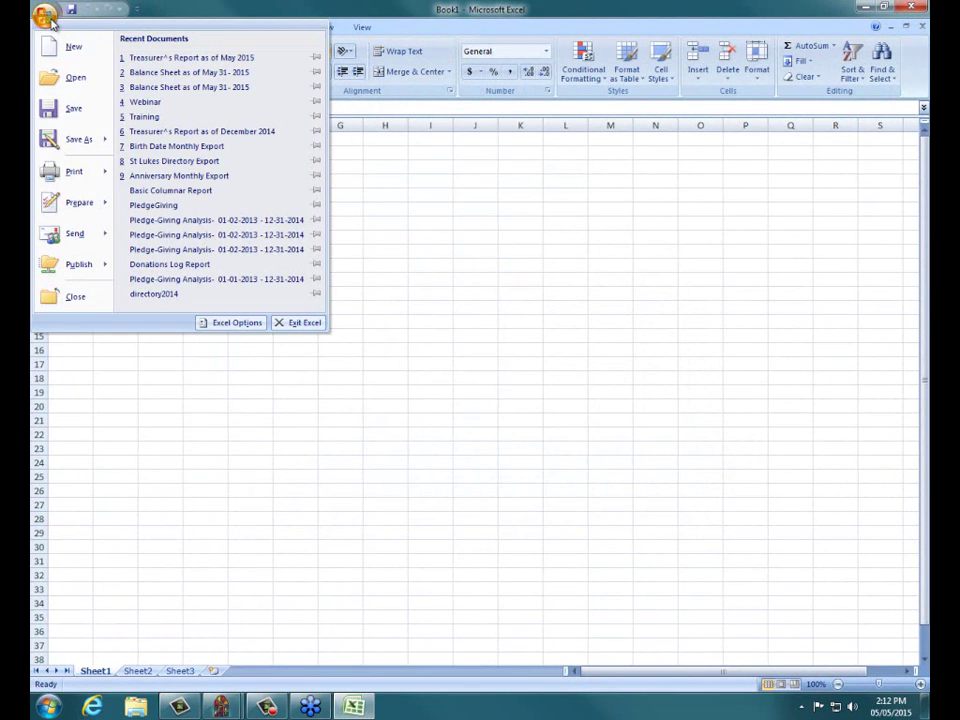
pyautogui.click(62, 78)
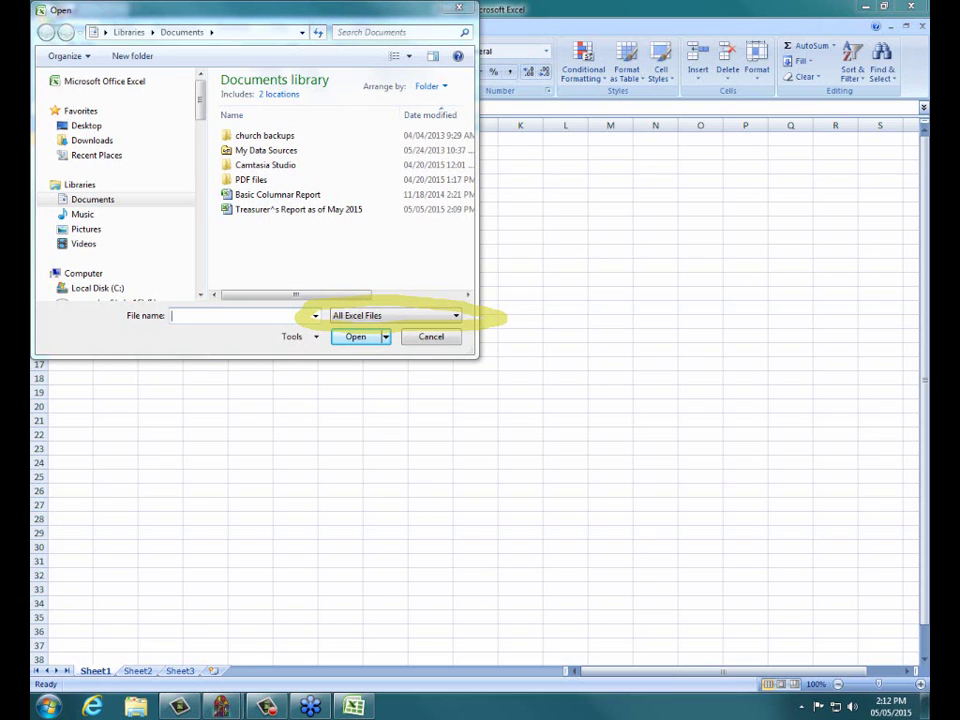
pyautogui.click(455, 316)
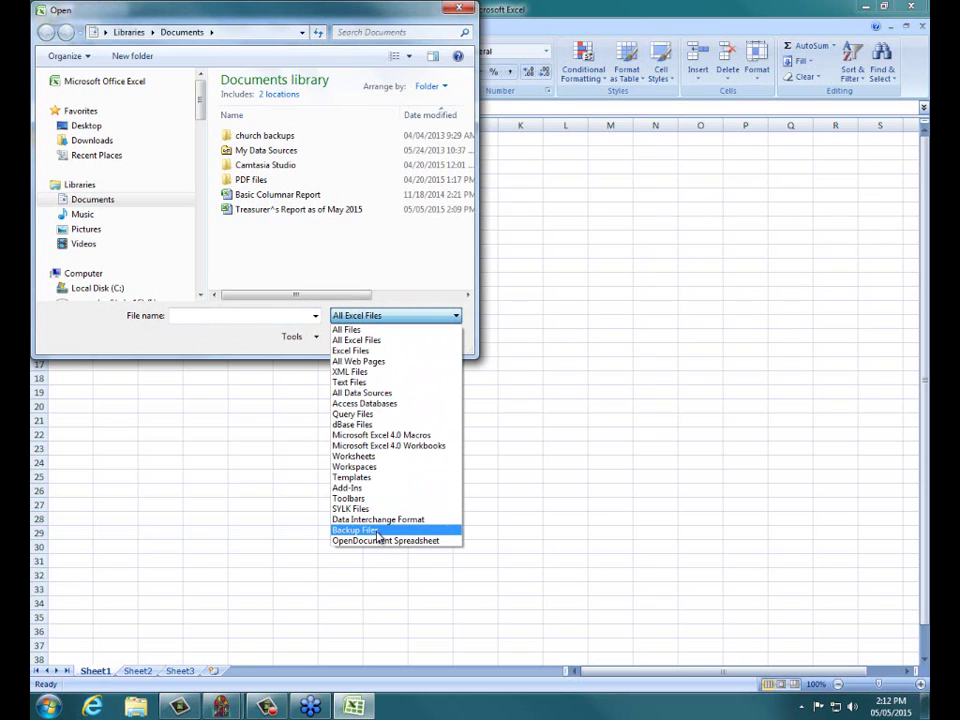
pyautogui.click(345, 383)
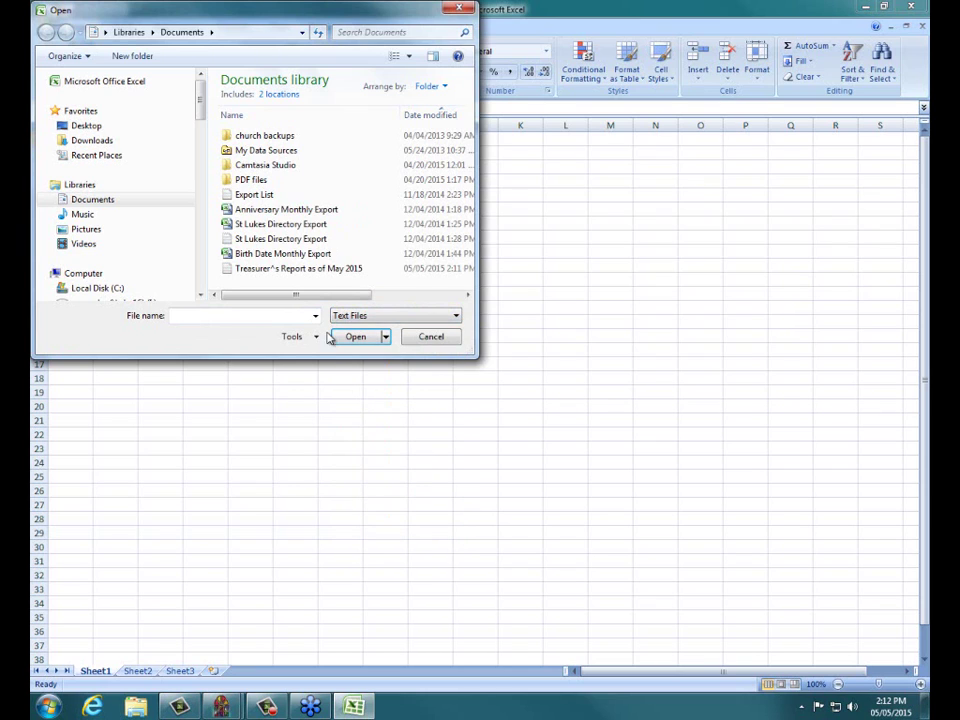
pyautogui.click(268, 271)
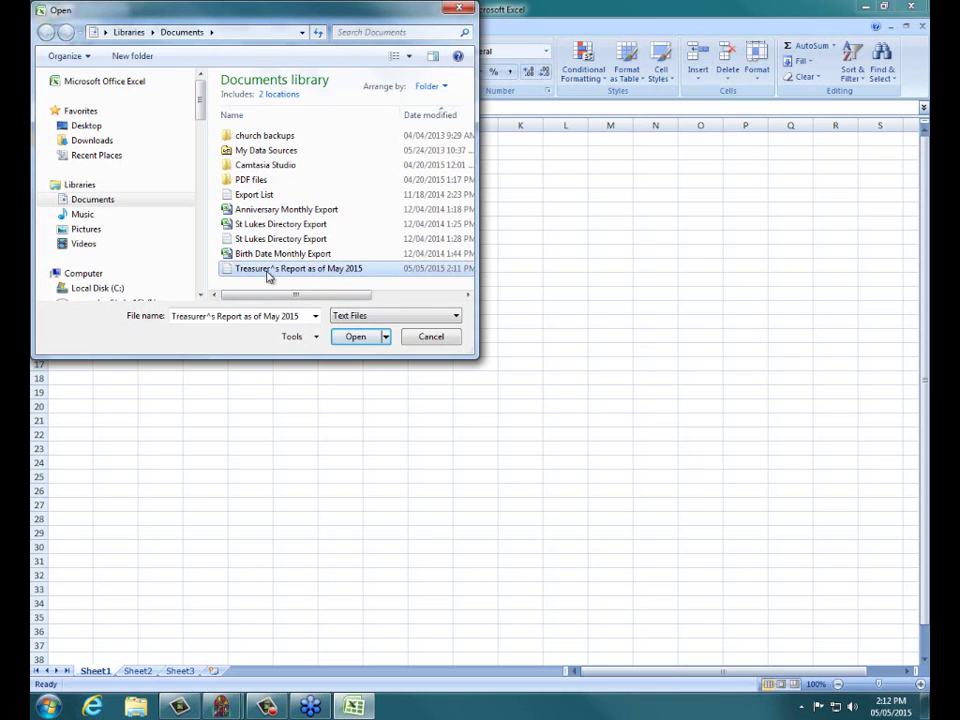
pyautogui.click(345, 337)
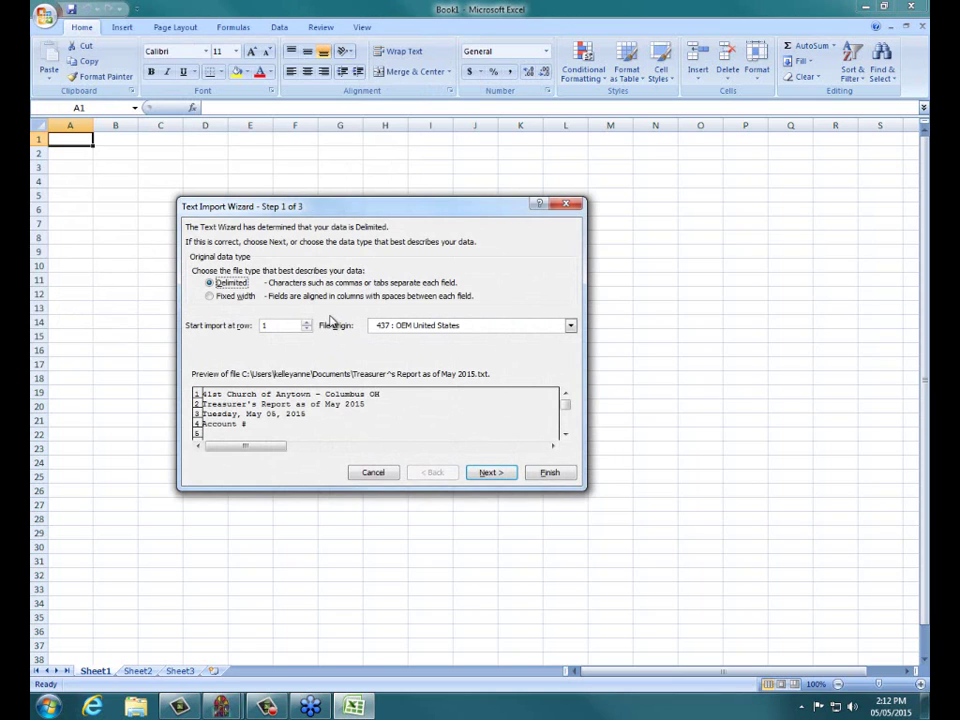
# Import the text file as Delimited data with the Tab delimiter and General column data format
pyautogui.click(500, 476)
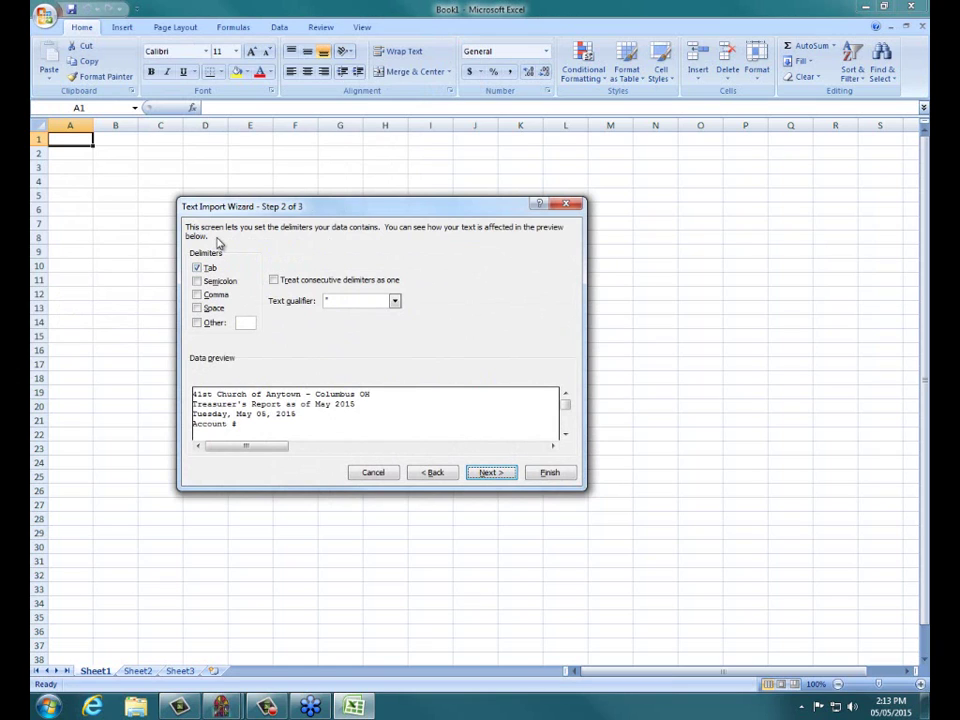
pyautogui.click(480, 475)
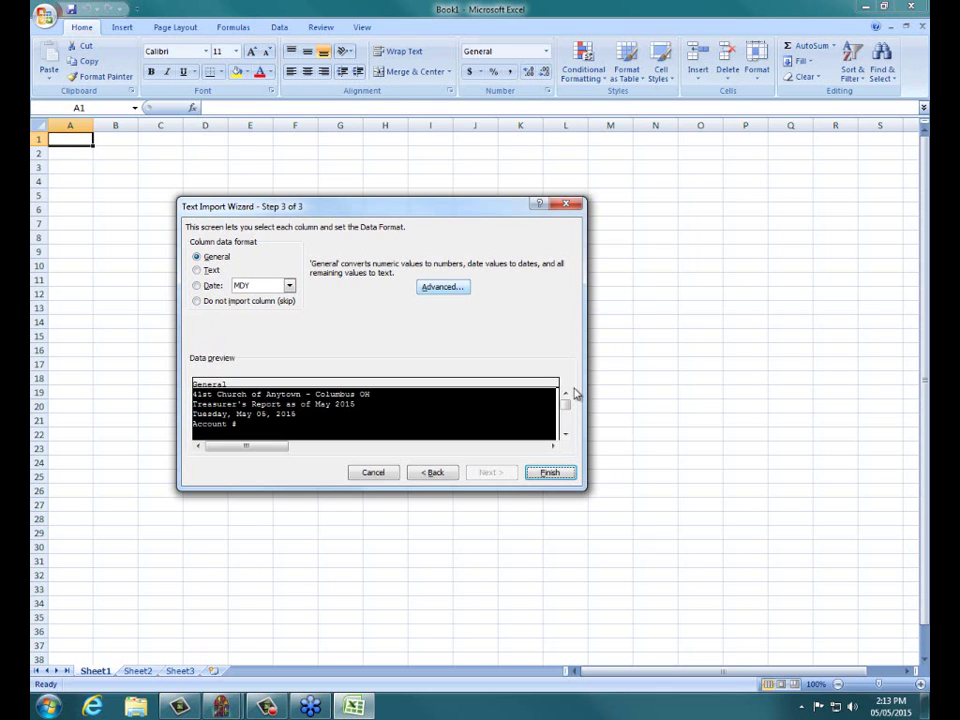
pyautogui.click(549, 473)
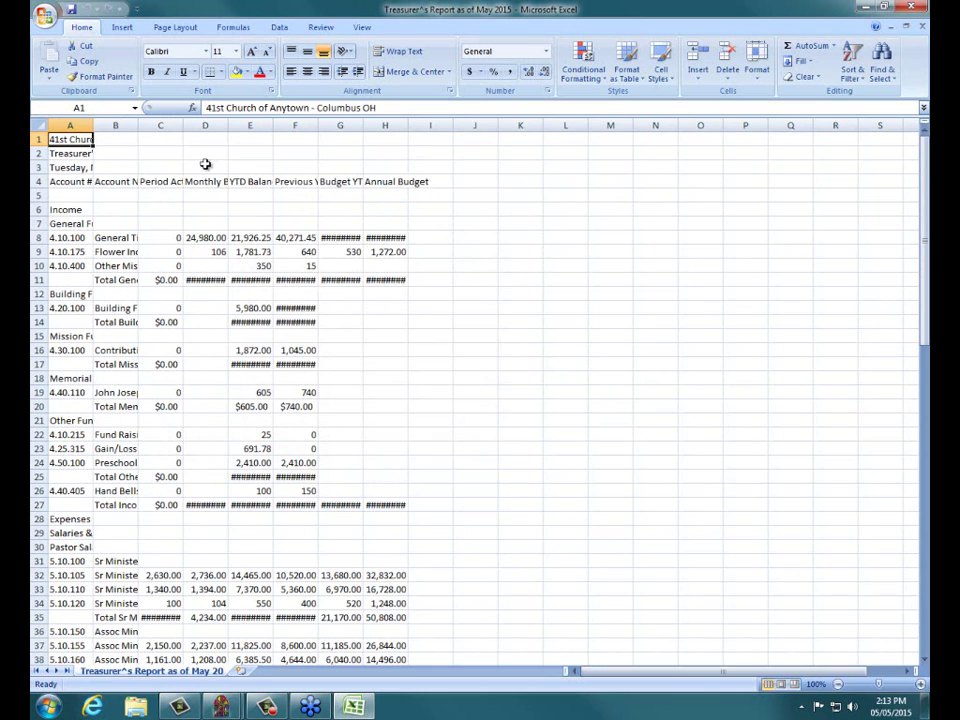
# Adjust the widths of columns A through H so the imported report's headings and amounts are readable
pyautogui.moveTo(229, 125); pyautogui.dragTo(578, 129)
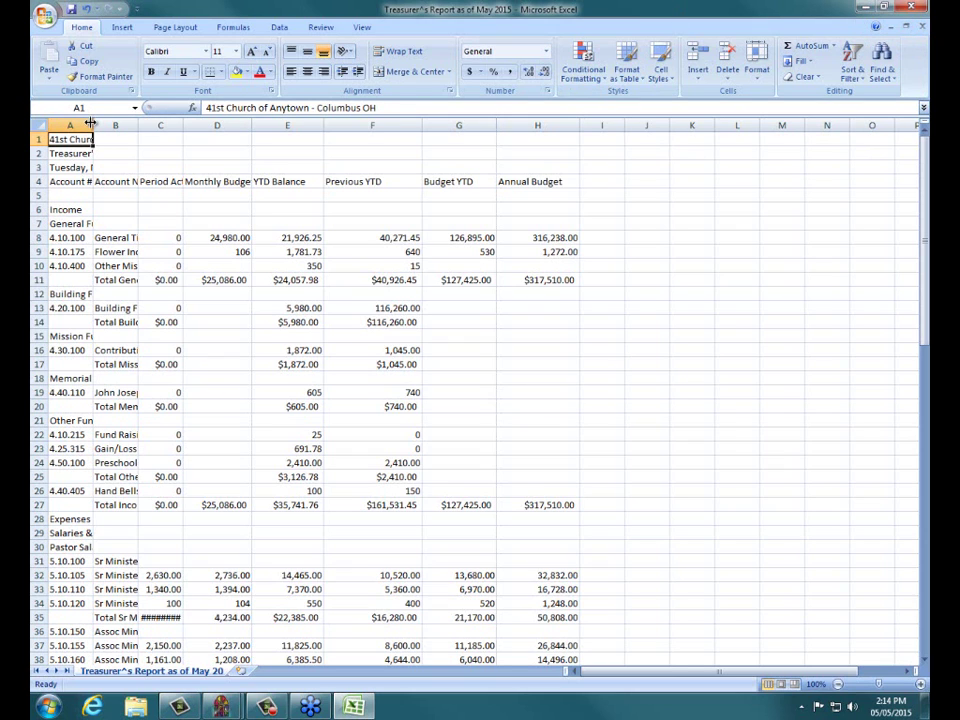
pyautogui.moveTo(93, 125); pyautogui.dragTo(321, 125)
pyautogui.moveTo(187, 126); pyautogui.dragTo(213, 126)
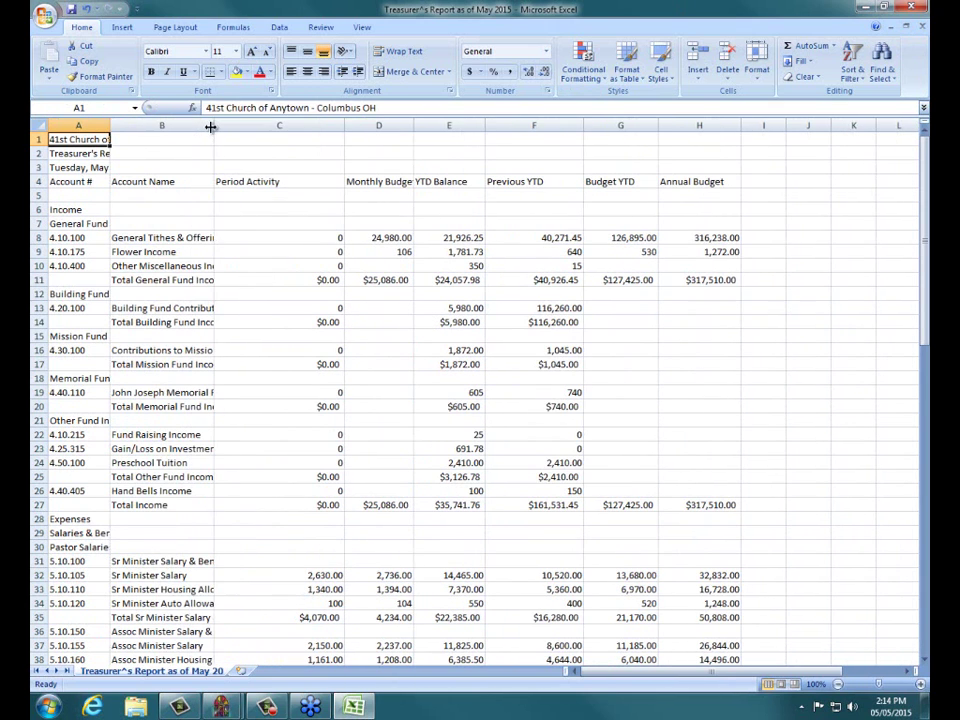
pyautogui.moveTo(345, 126); pyautogui.dragTo(302, 126)
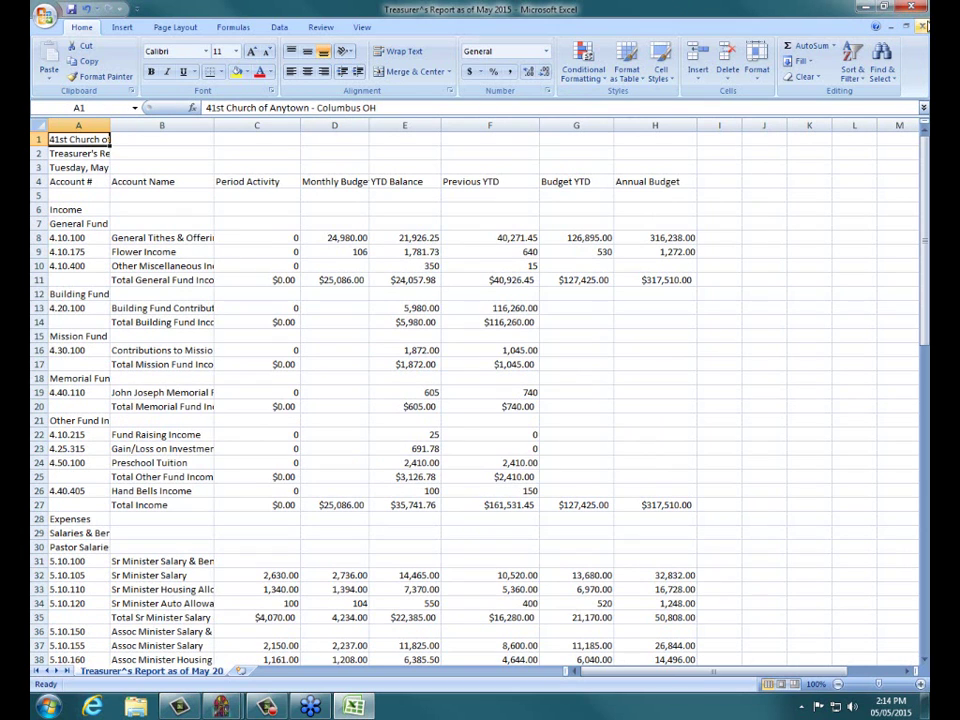
# Close the imported workbook without saving changes, exit Excel, and close the Treasurer's Report options
pyautogui.click(921, 26)
pyautogui.click(481, 388)
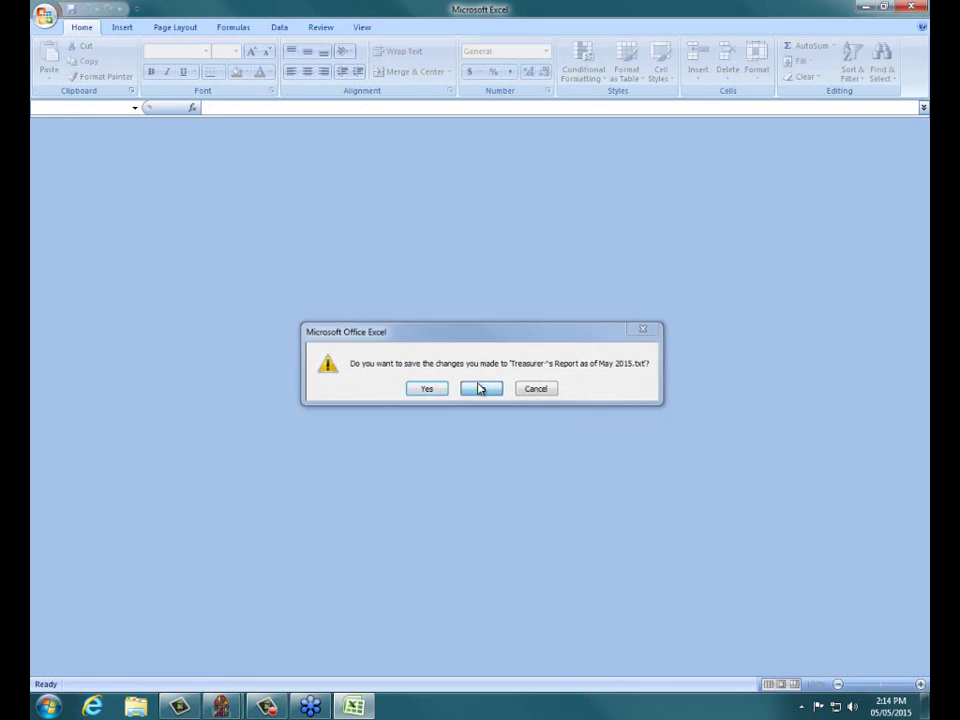
pyautogui.click(912, 9)
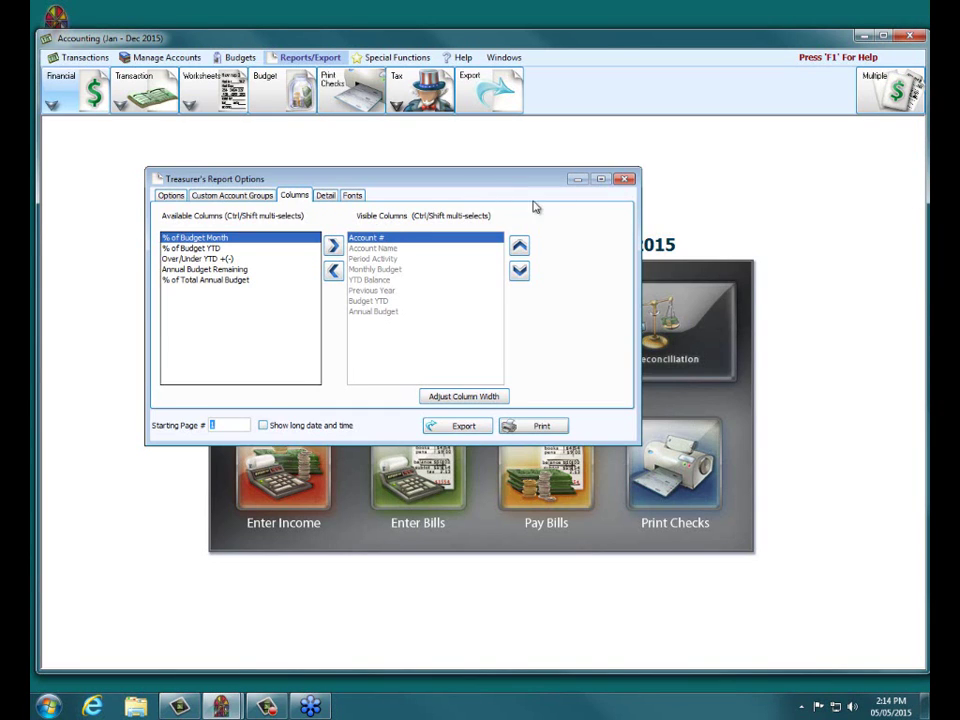
pyautogui.click(624, 180)
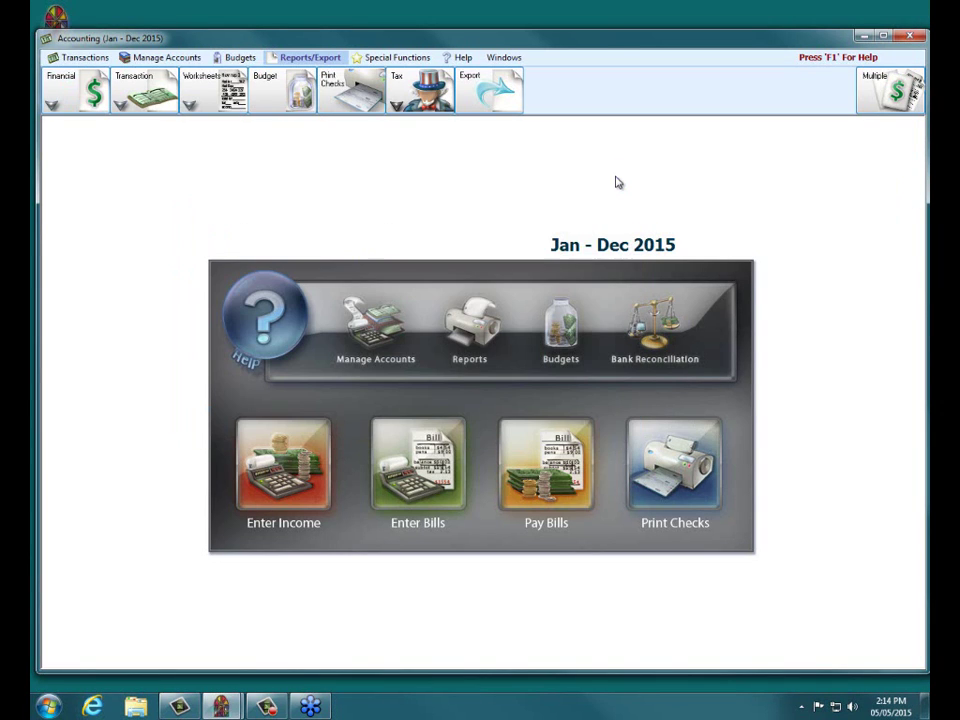
# Preview the Balance Sheet for May 2015, look over its e-mail document formats, and close the preview and report options
pyautogui.click(48, 76)
pyautogui.click(77, 123)
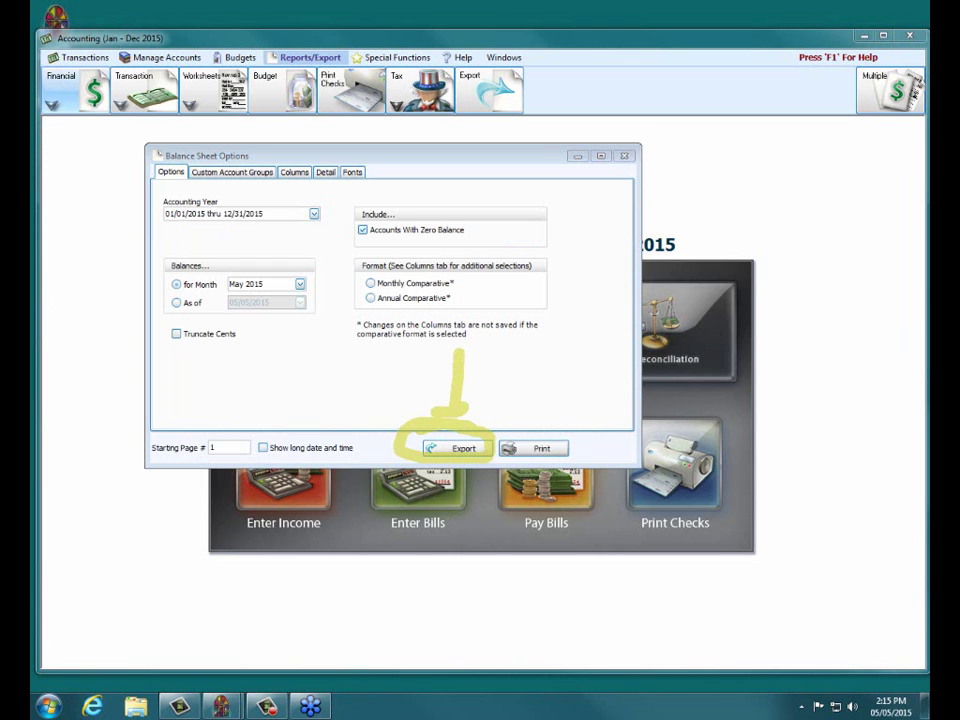
pyautogui.click(515, 446)
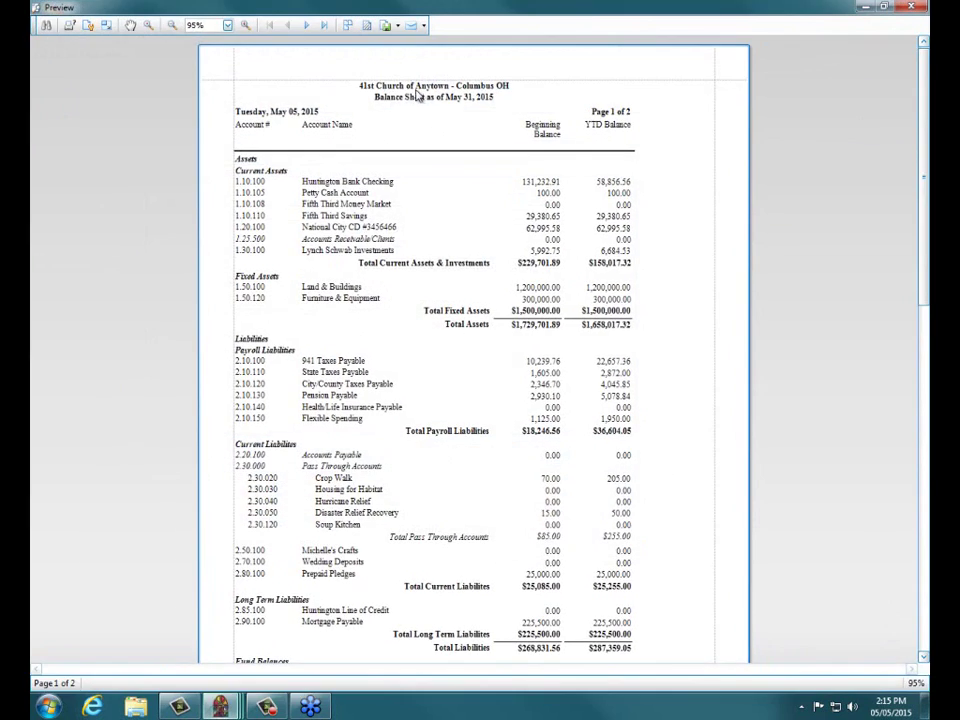
pyautogui.click(423, 27)
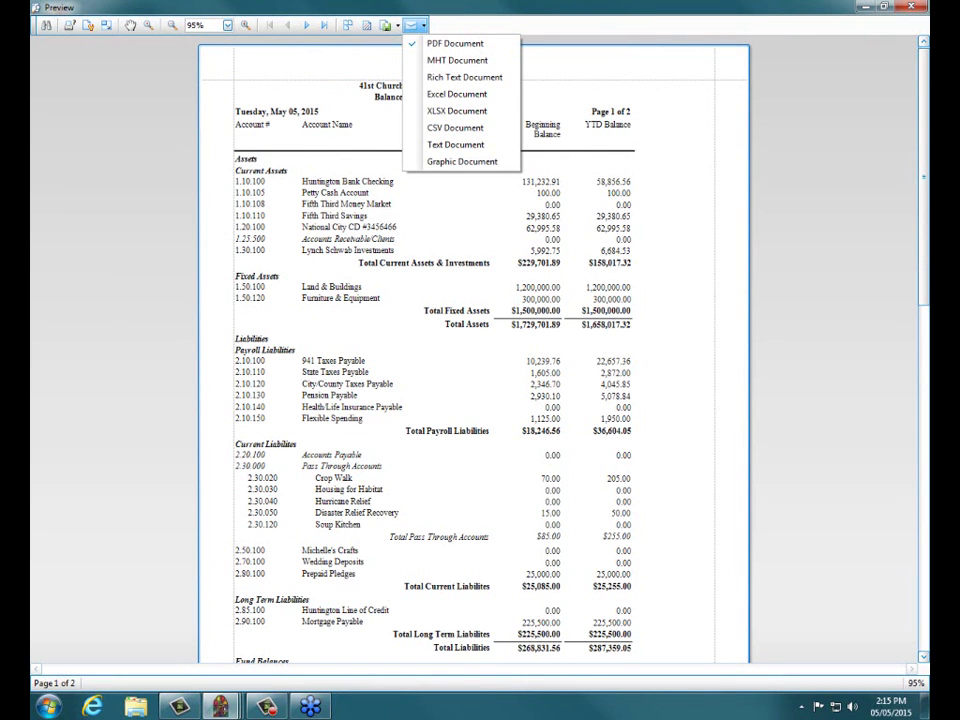
pyautogui.click(899, 8)
pyautogui.click(899, 8)
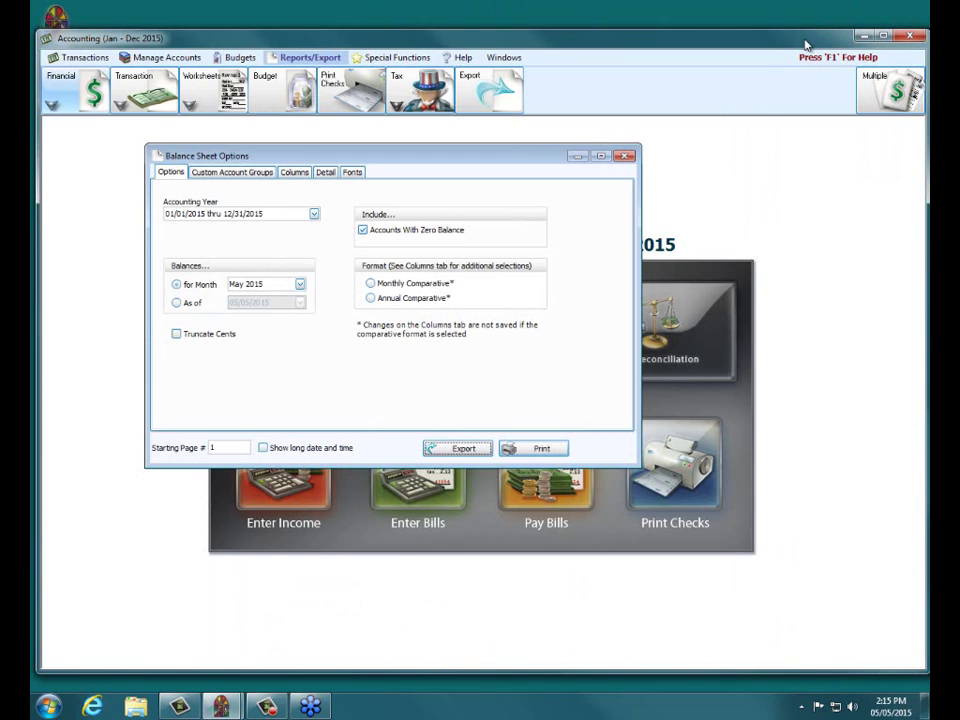
pyautogui.click(626, 157)
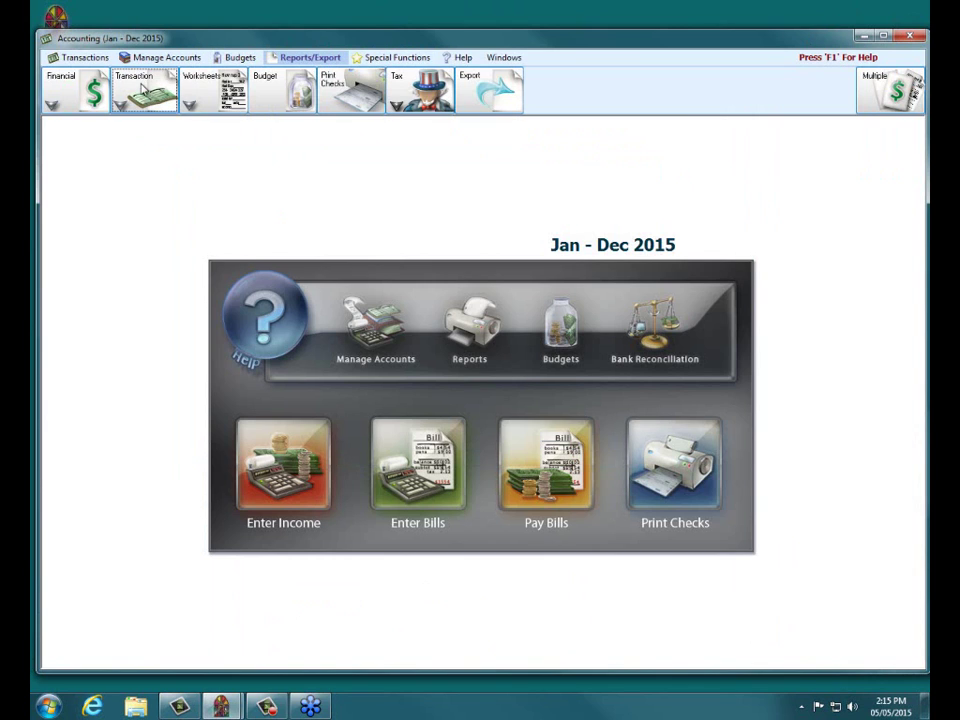
# Preview the General Ledger, look at its PDF export options without exporting, and close the preview and report options
pyautogui.click(144, 89)
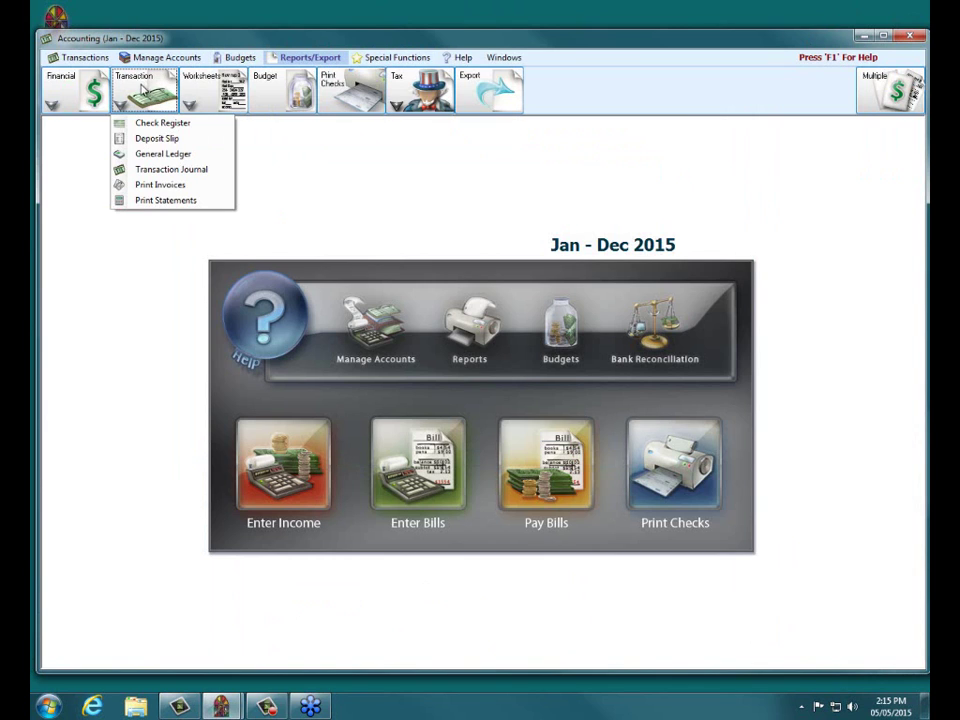
pyautogui.click(150, 155)
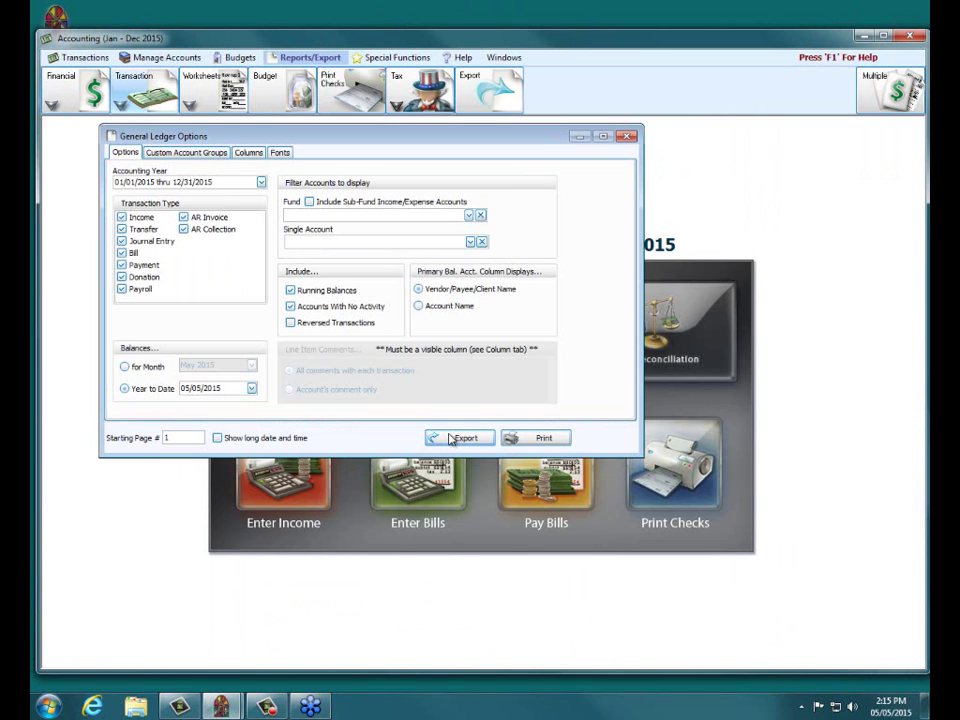
pyautogui.click(550, 439)
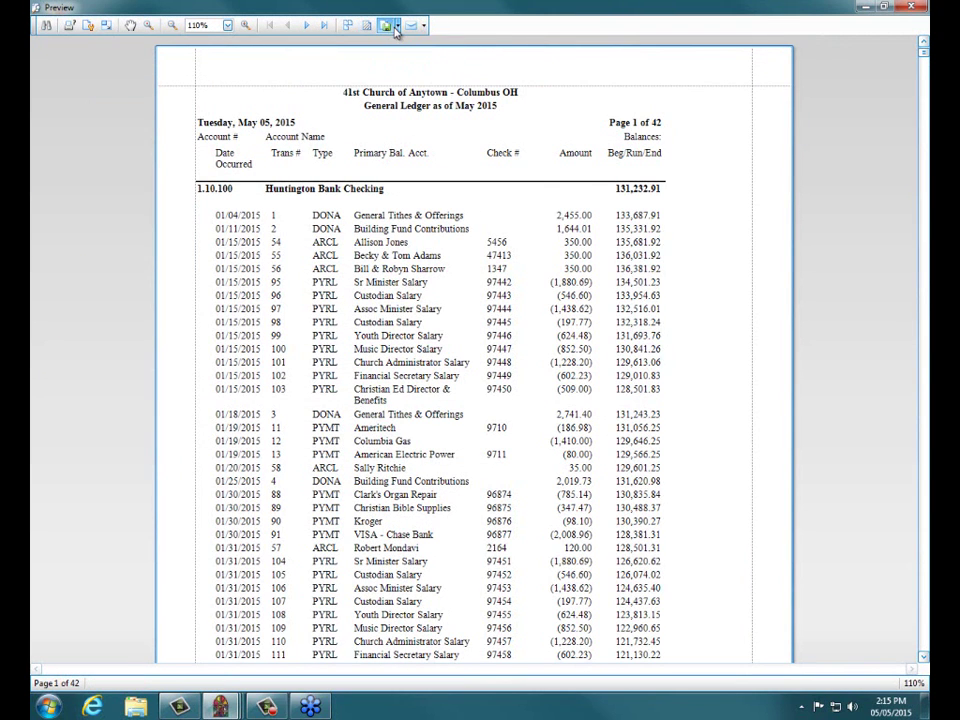
pyautogui.click(394, 28)
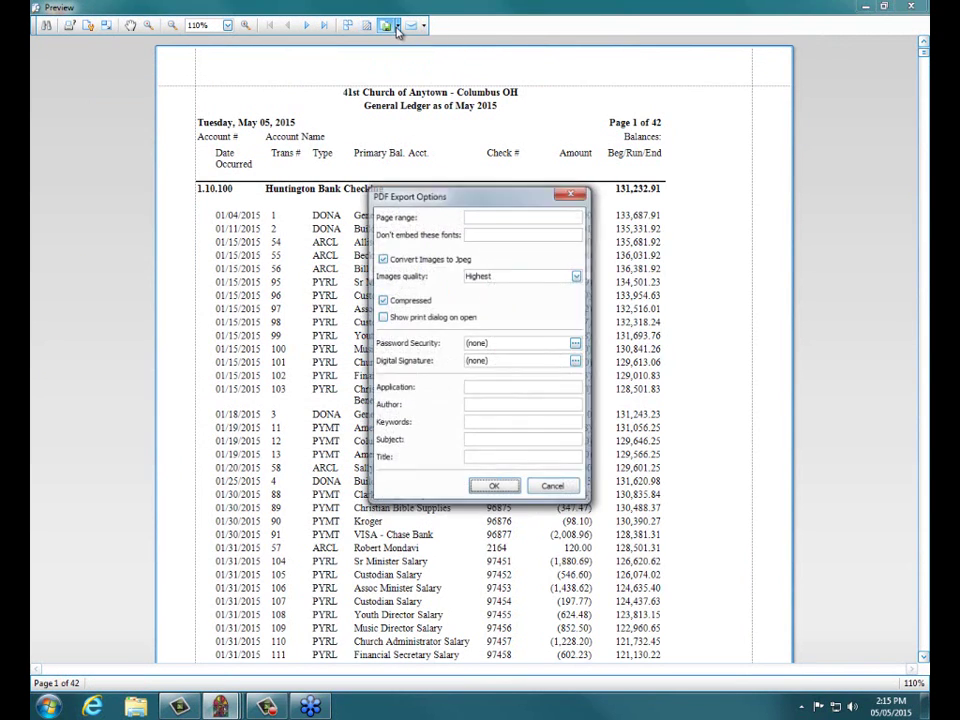
pyautogui.click(553, 486)
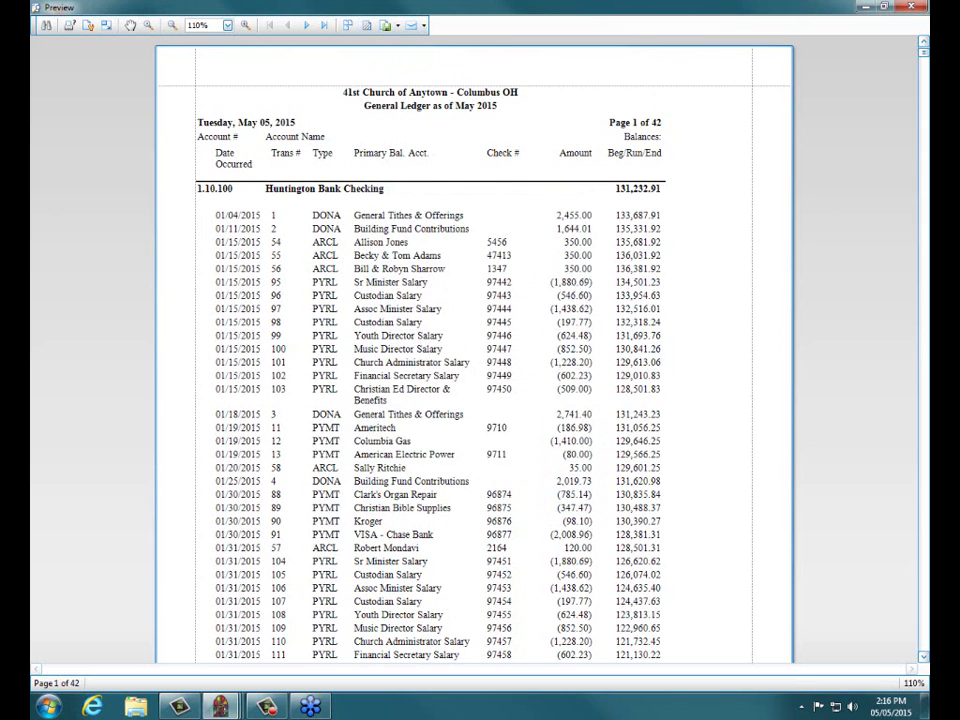
pyautogui.click(909, 7)
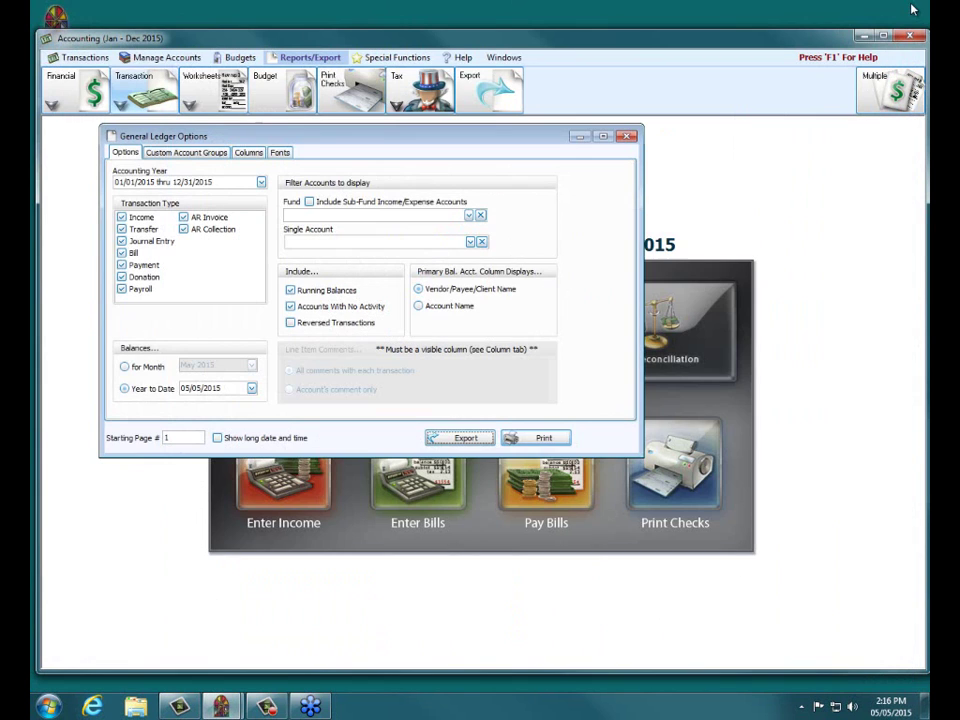
pyautogui.click(627, 137)
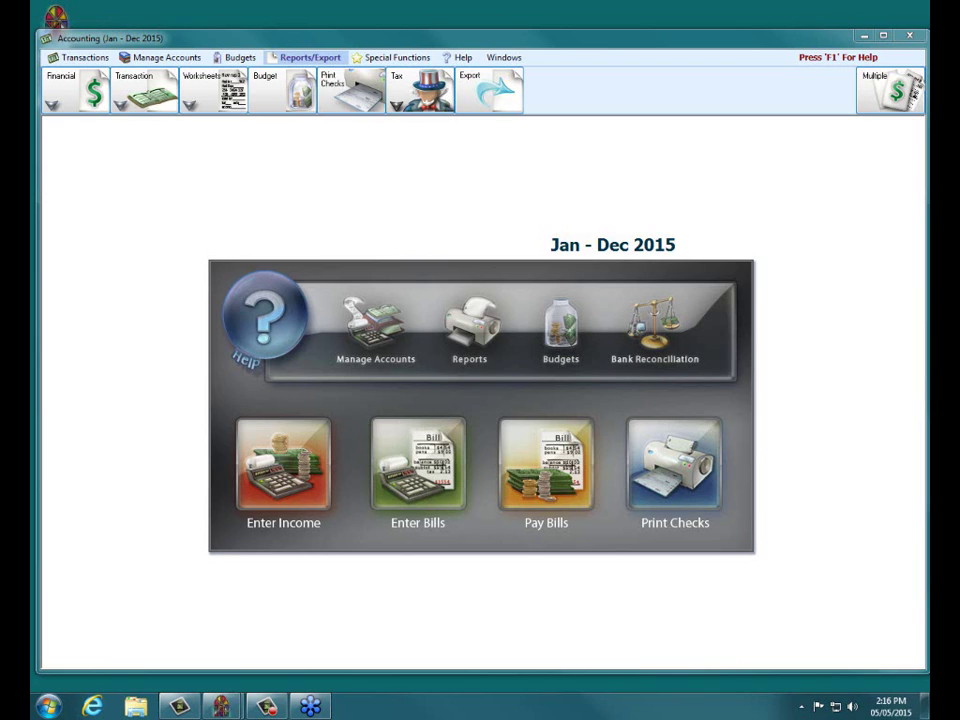
# Search the help for "export" and display the Exporting Reports topic
pyautogui.click(464, 58)
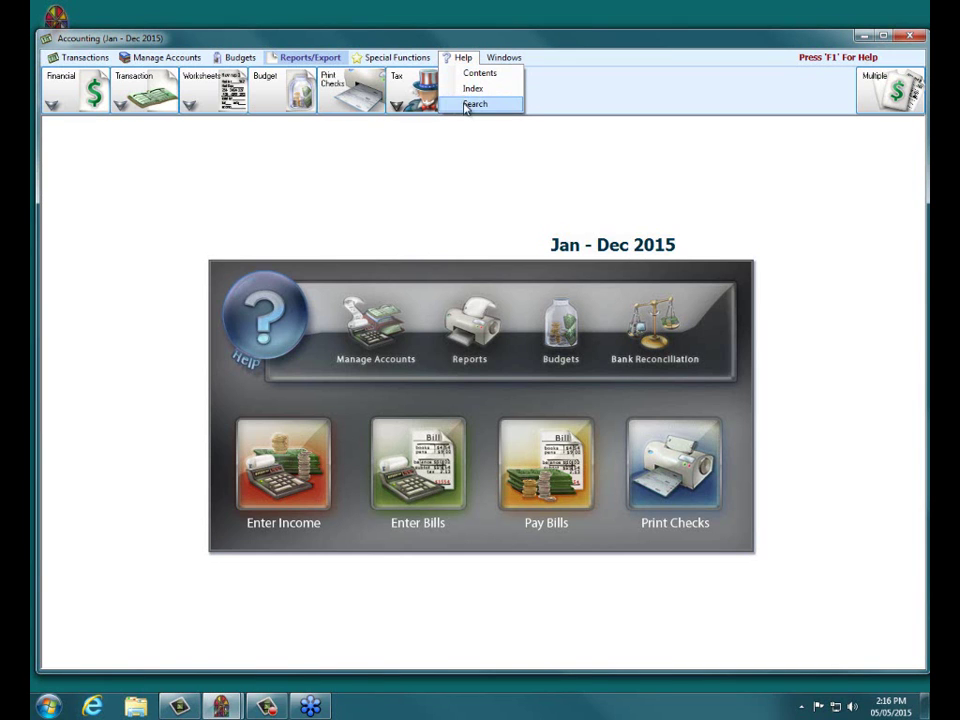
pyautogui.click(470, 104)
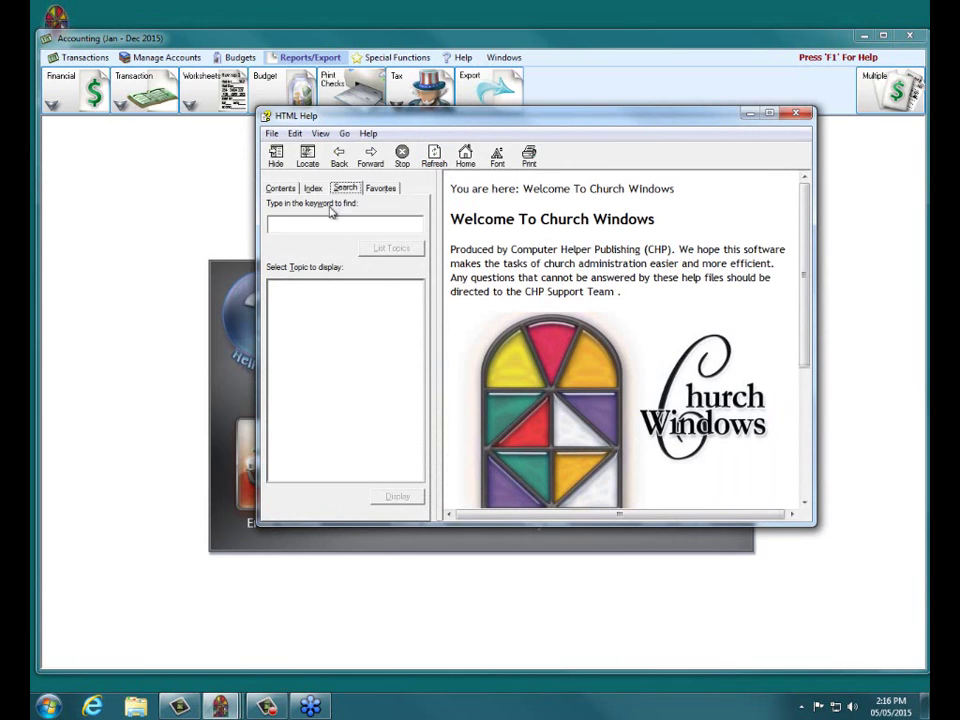
pyautogui.click(324, 225)
pyautogui.write('export')
pyautogui.click(391, 247)
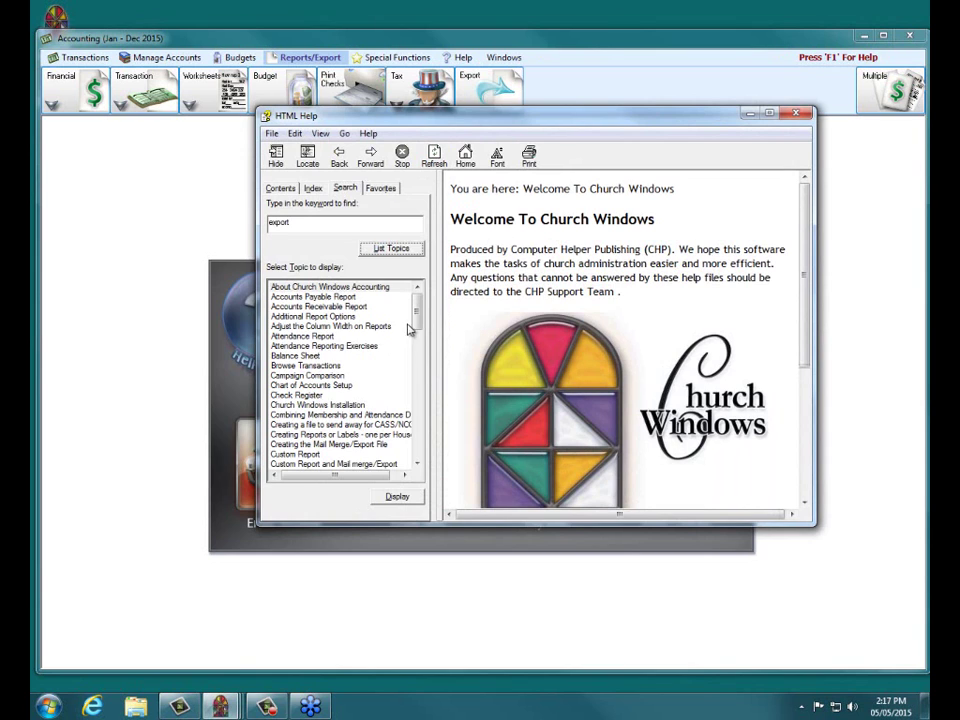
pyautogui.moveTo(416, 310); pyautogui.dragTo(420, 351)
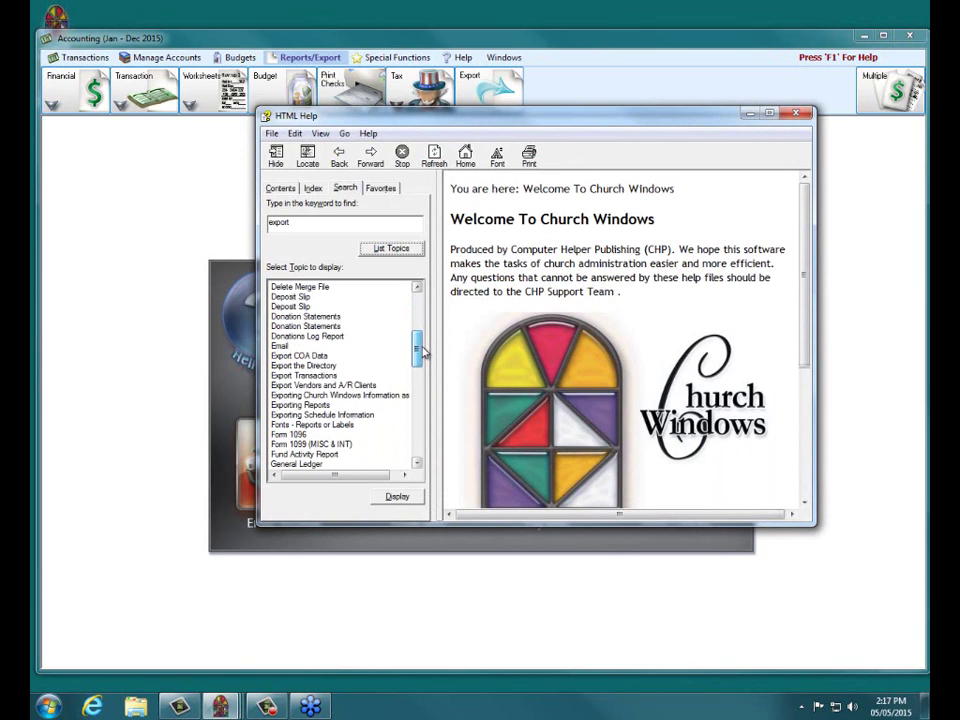
pyautogui.click(297, 405)
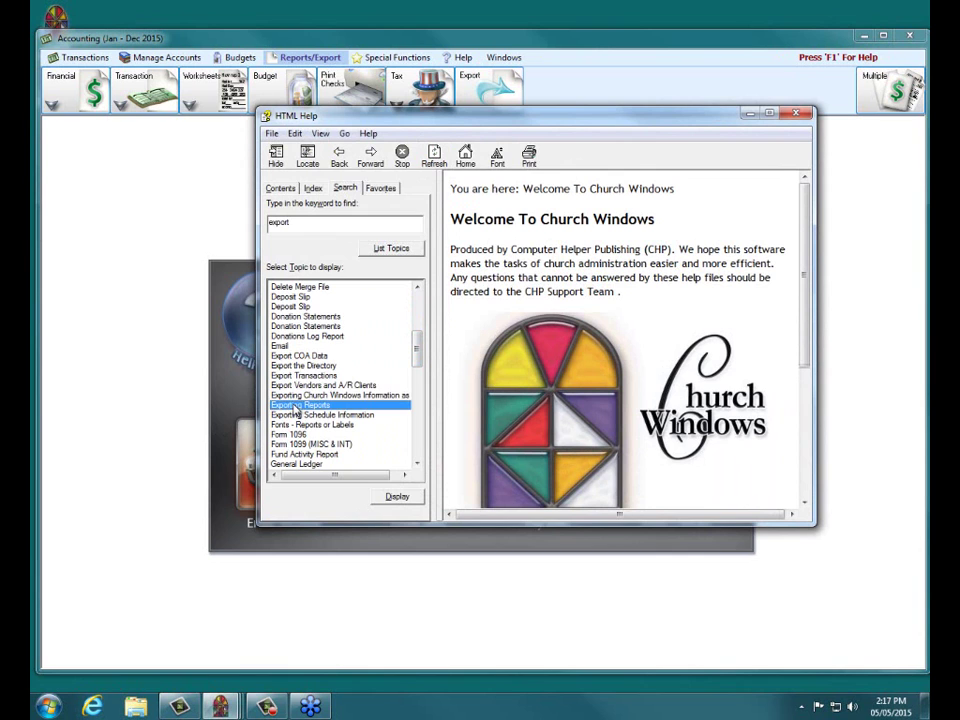
pyautogui.doubleClick(297, 405)
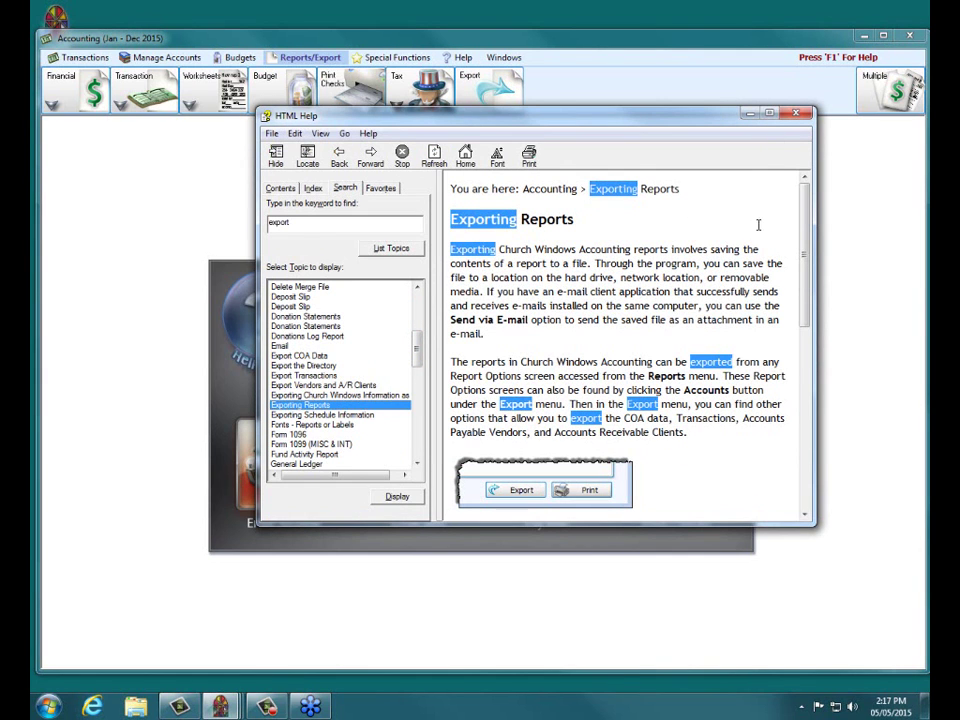
# Read the Exporting Reports topic on saving reports to file or sending them by e-mail, and close the help
pyautogui.moveTo(801, 216); pyautogui.dragTo(816, 331)
pyautogui.scroll(5, 505, 375)
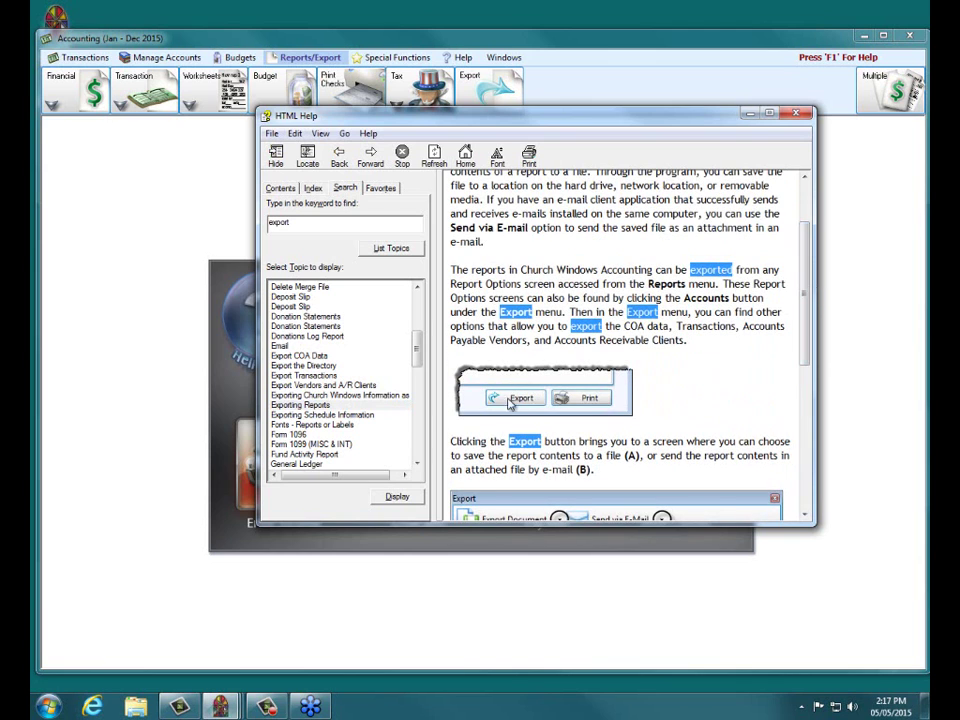
pyautogui.scroll(-6, 556, 311)
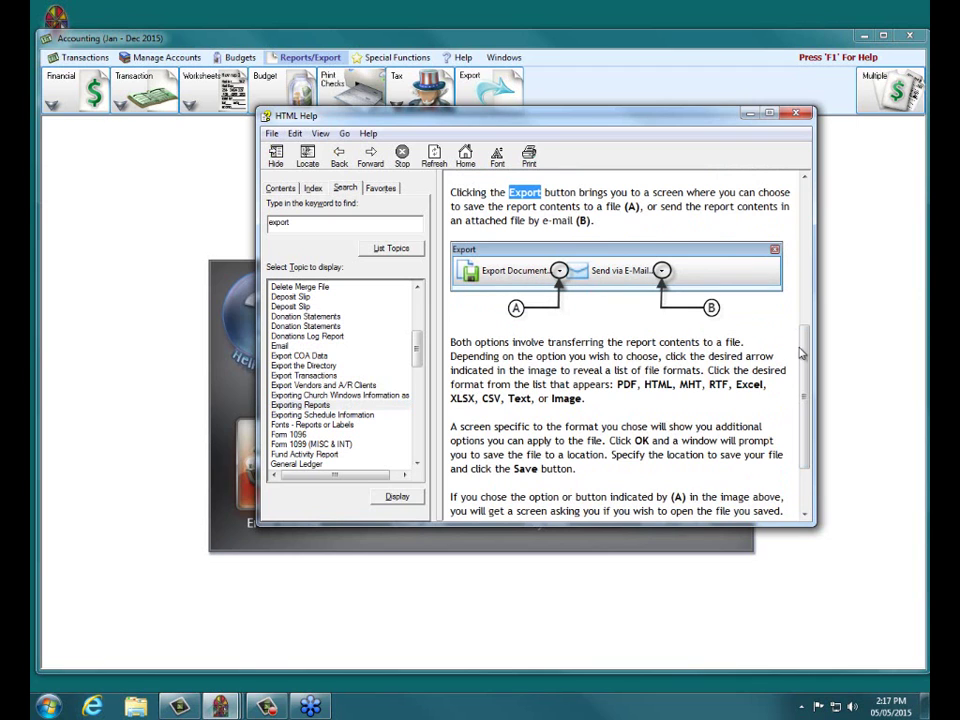
pyautogui.scroll(-3, 805, 364)
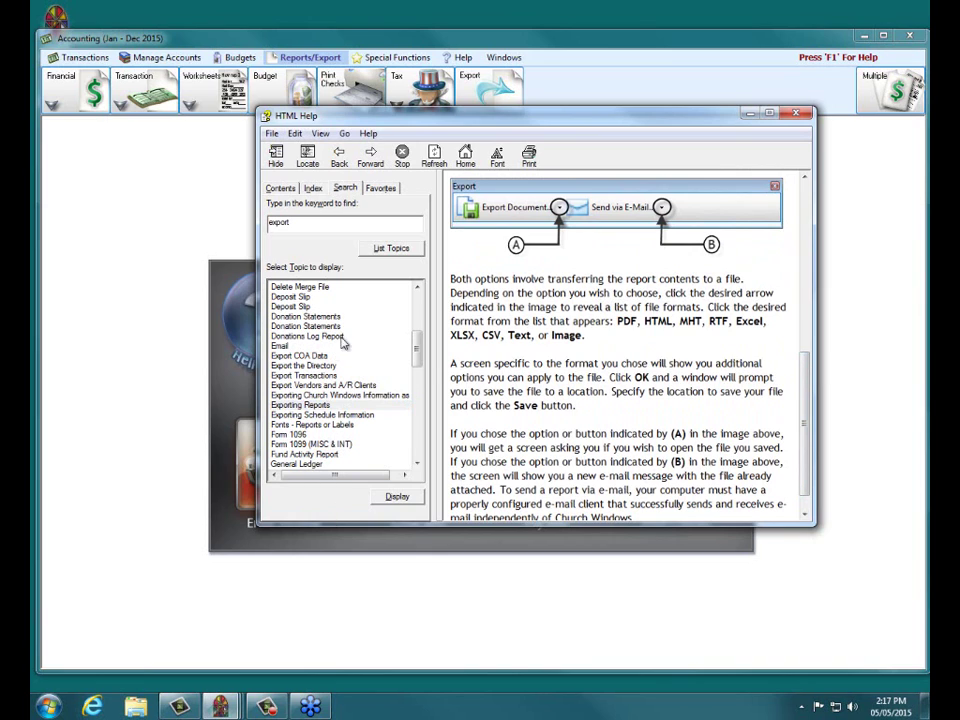
pyautogui.moveTo(417, 348)
pyautogui.mouseDown()
pyautogui.moveTo(418, 305)
pyautogui.moveTo(419, 323)
pyautogui.mouseUp()
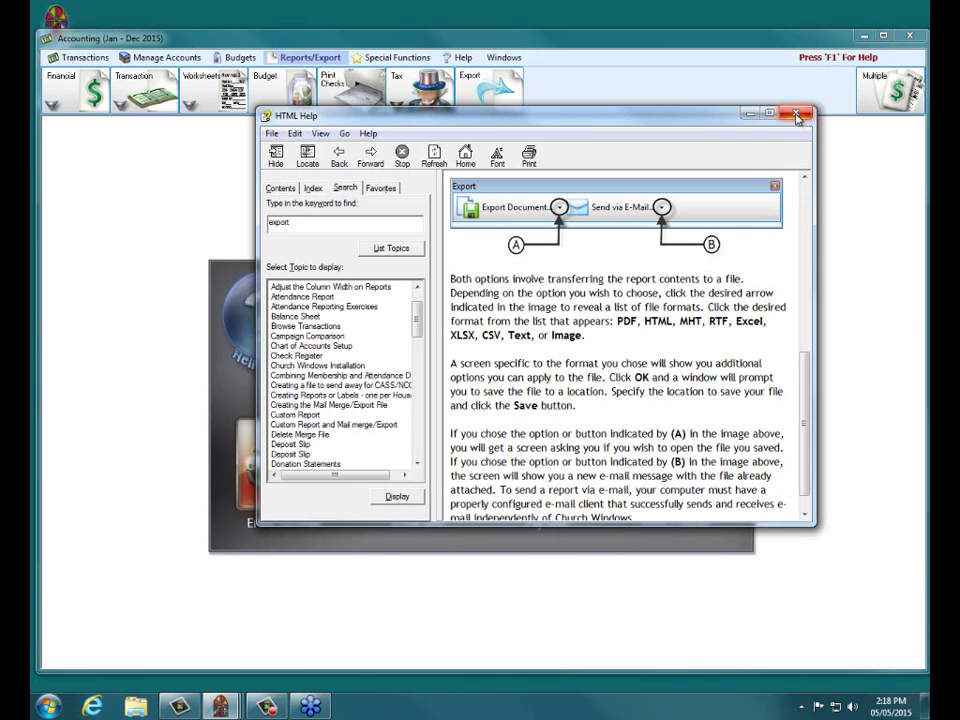
pyautogui.click(797, 117)
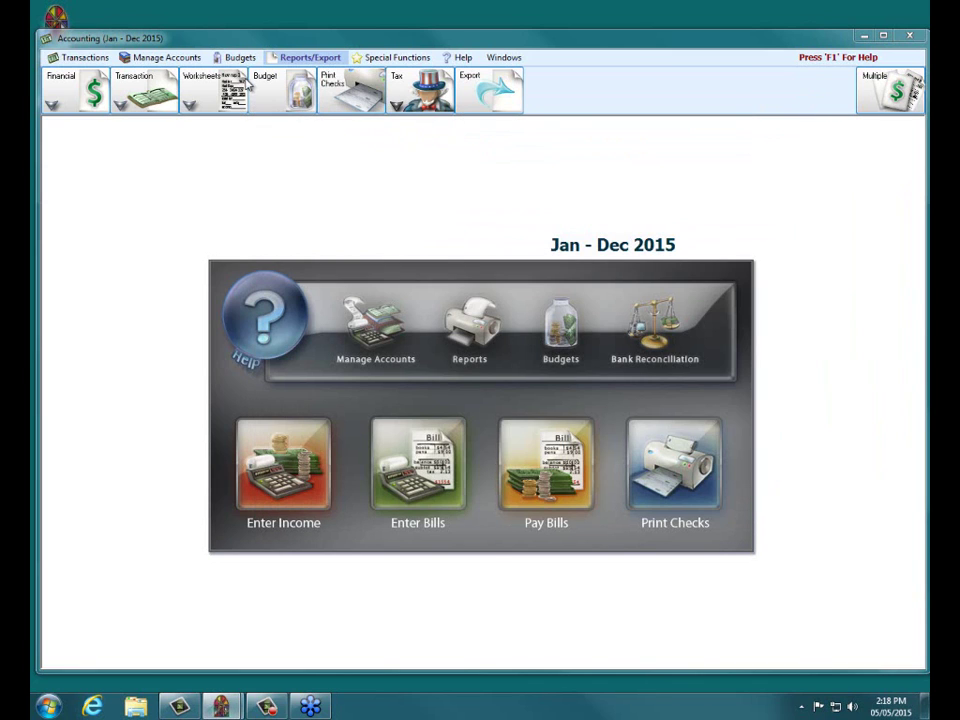
# Preview the Treasurer's Report for May 2015 and close the preview, returning to the report options
pyautogui.click(54, 100)
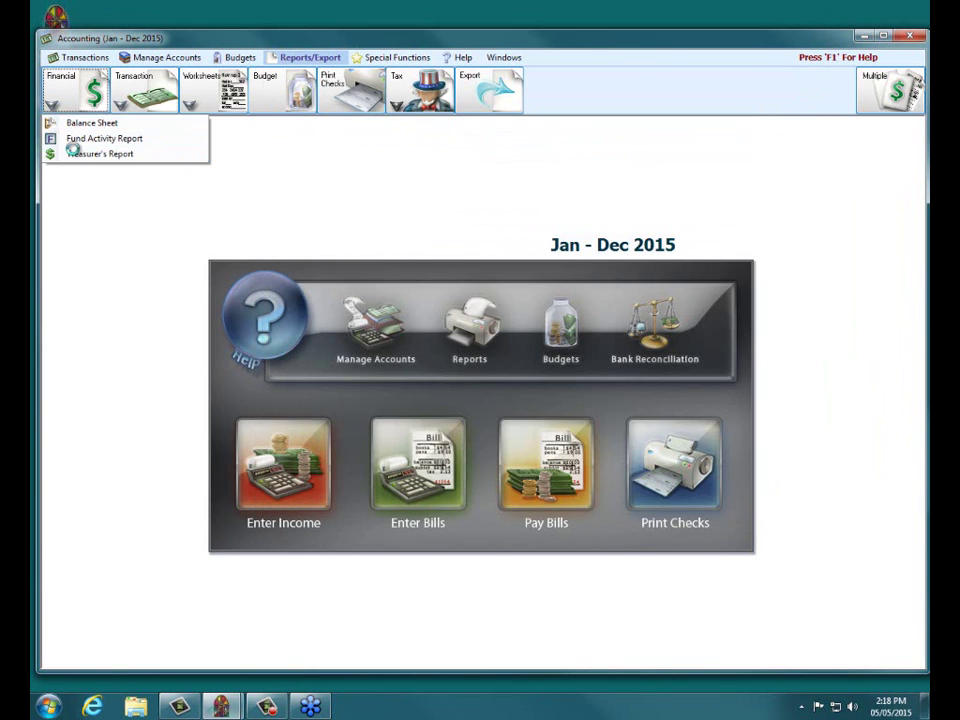
pyautogui.click(76, 152)
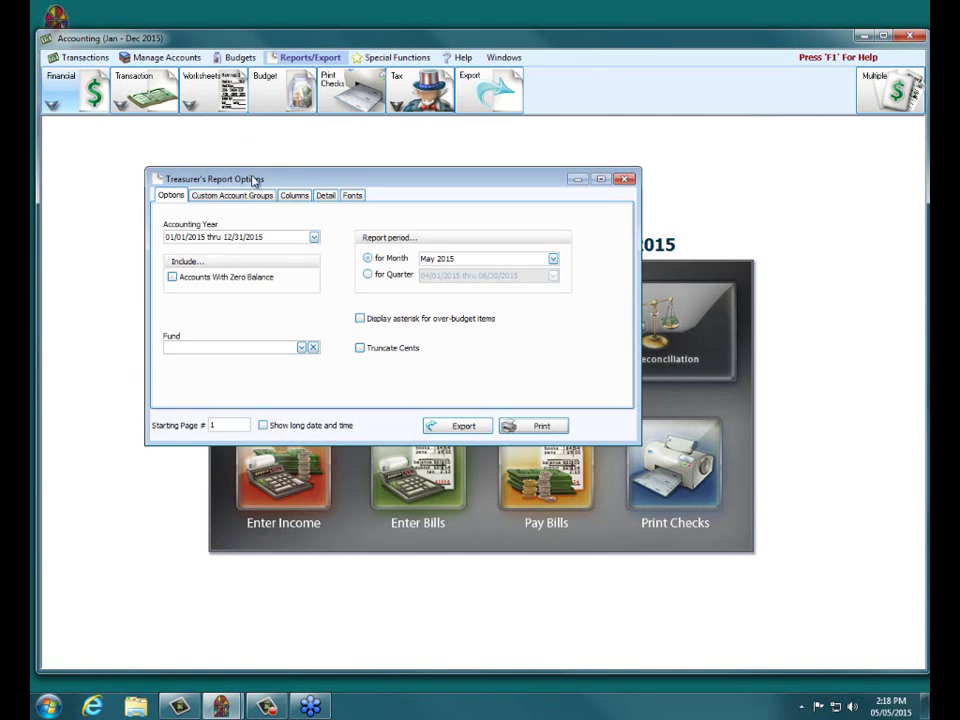
pyautogui.click(530, 426)
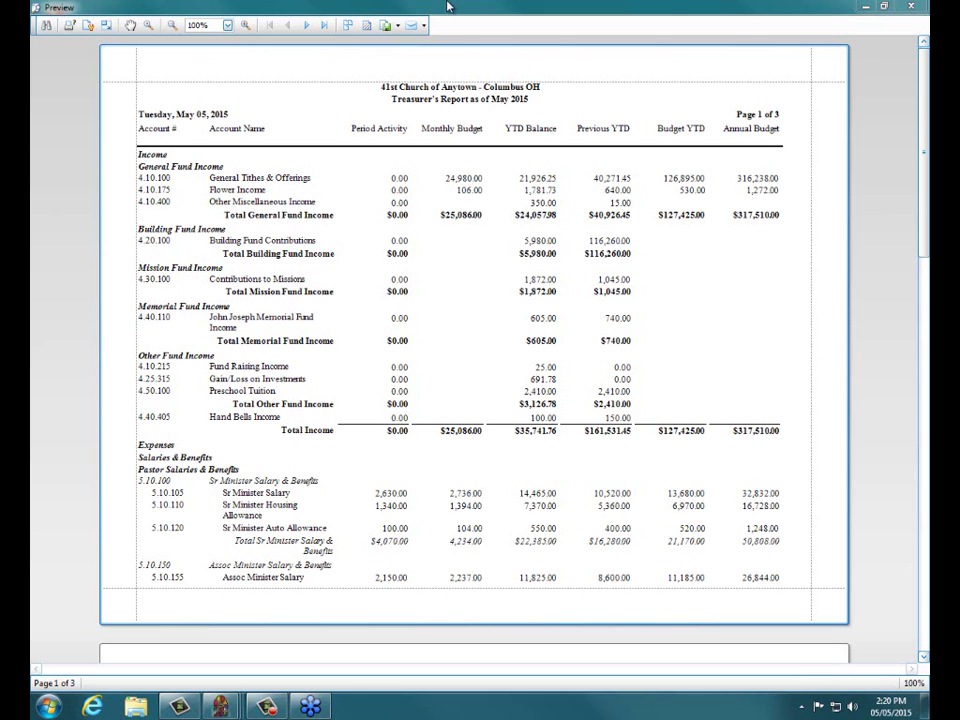
pyautogui.click(912, 6)
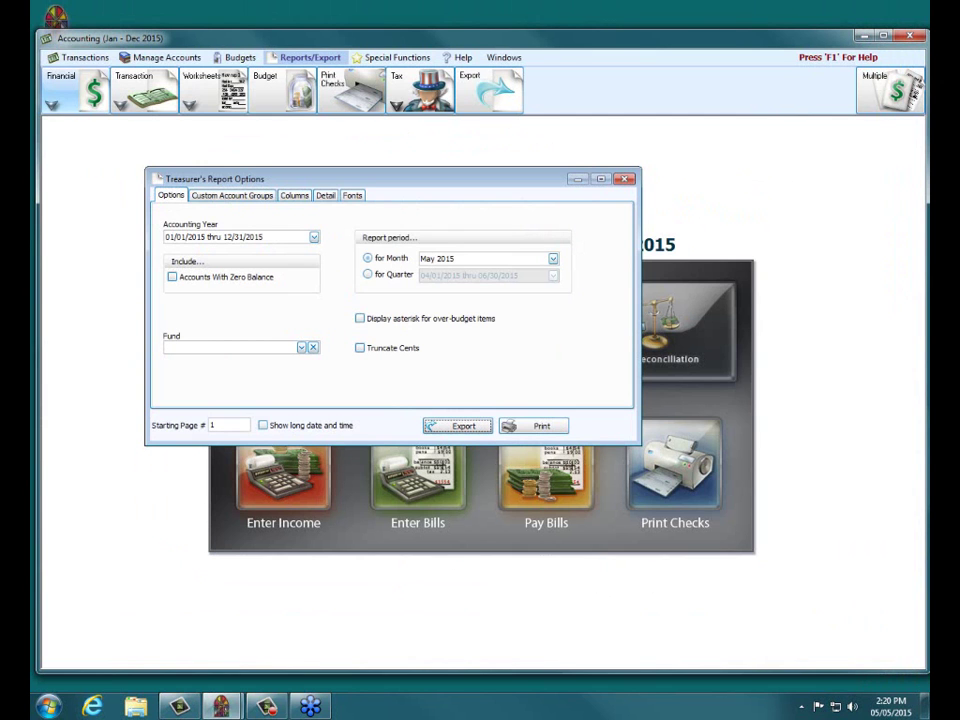